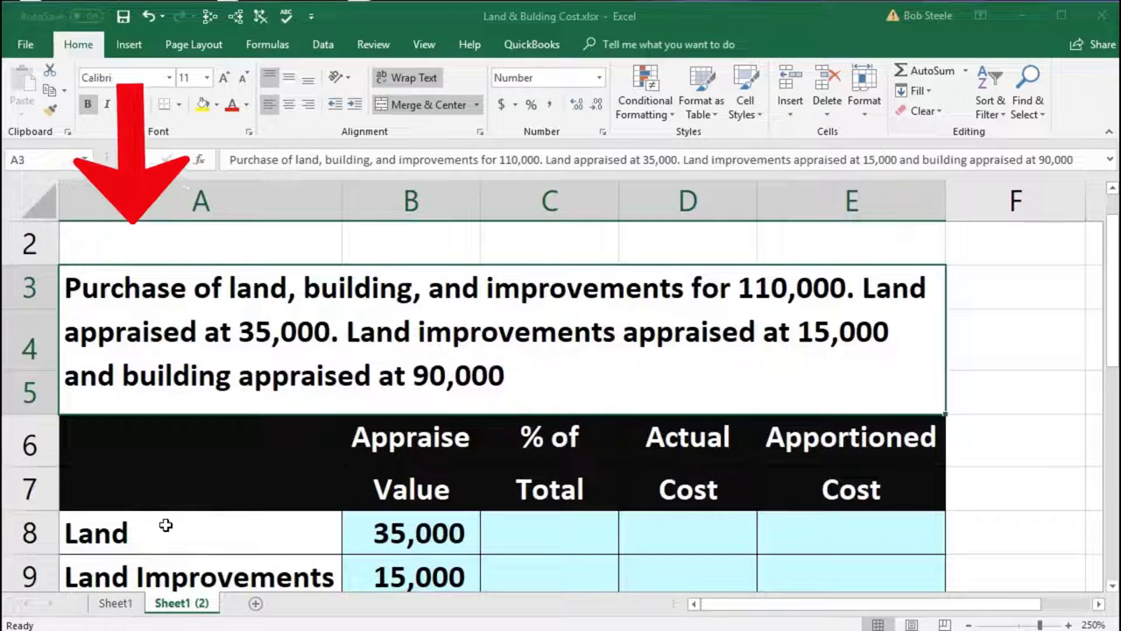
Step: Review the sheet and check the 140,000 appraisal total formula in B11
scroll(170, 524, down, 1)
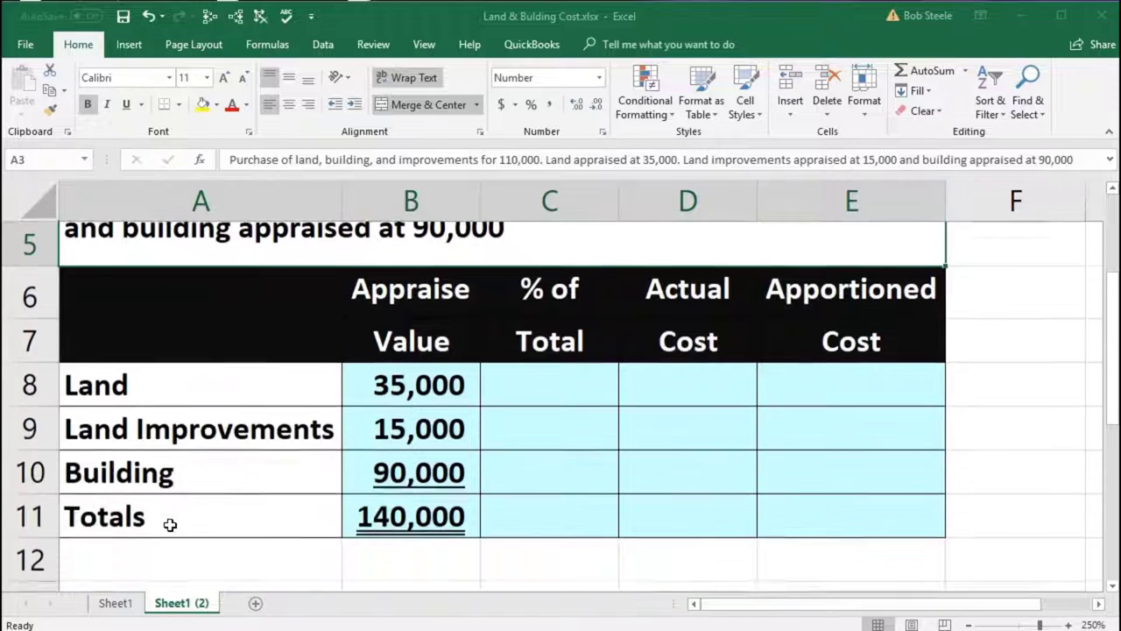
scroll(170, 525, up, 1)
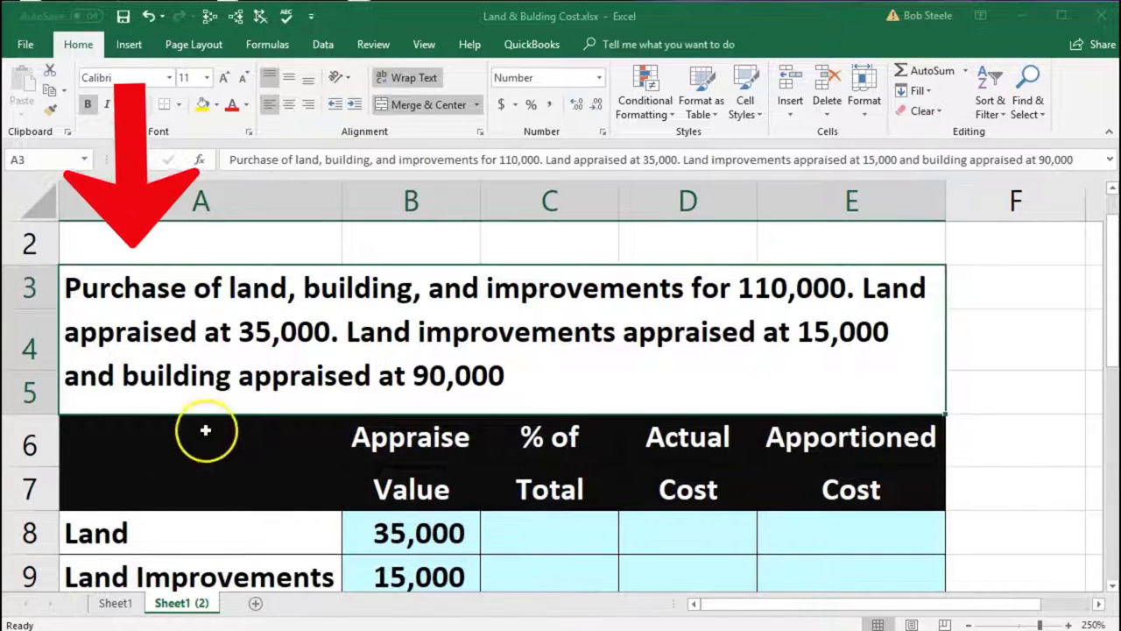
click(238, 391)
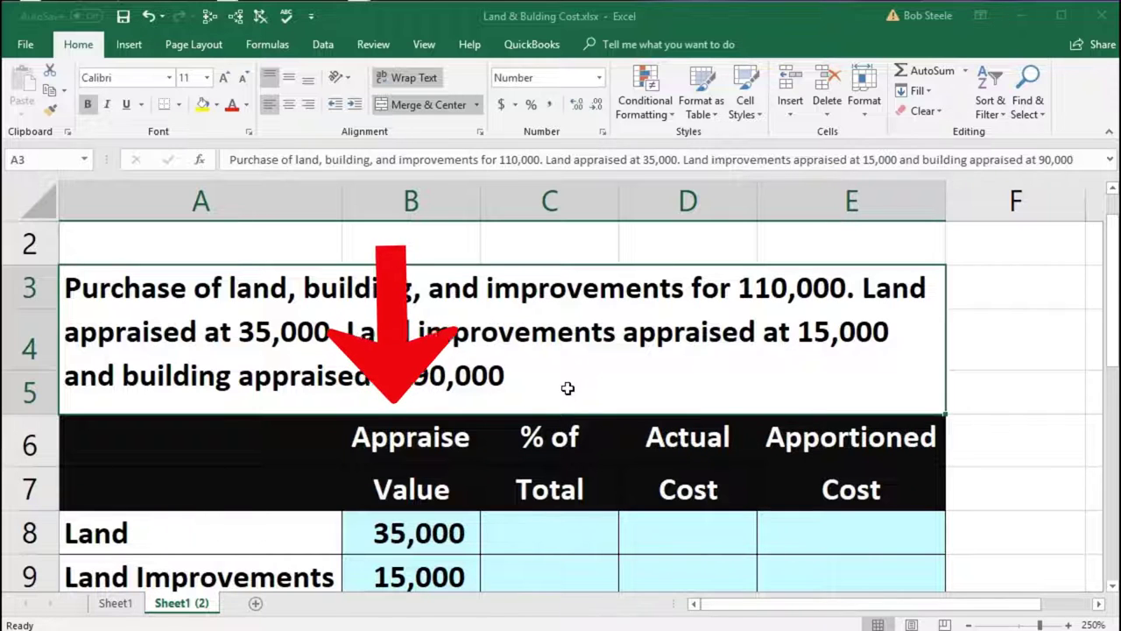
click(734, 328)
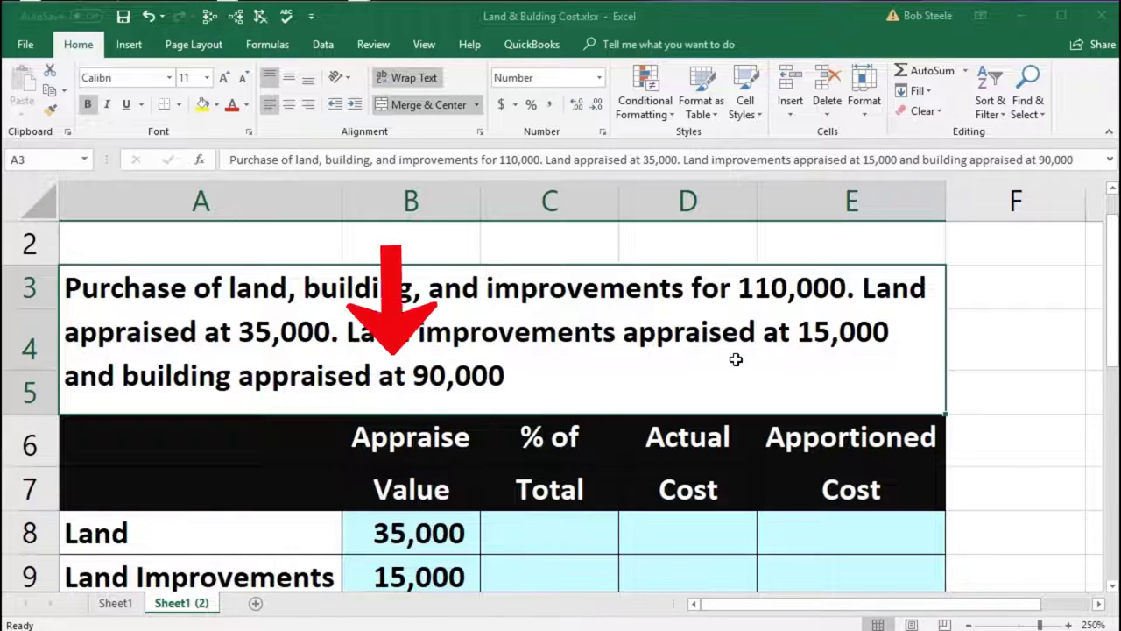
click(847, 317)
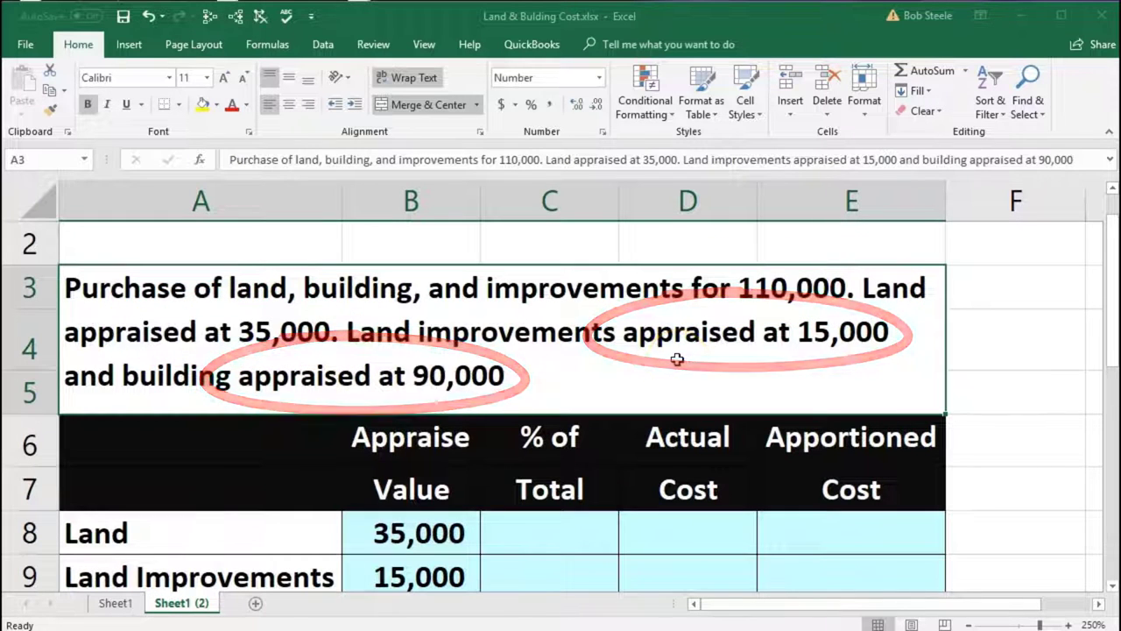
click(599, 382)
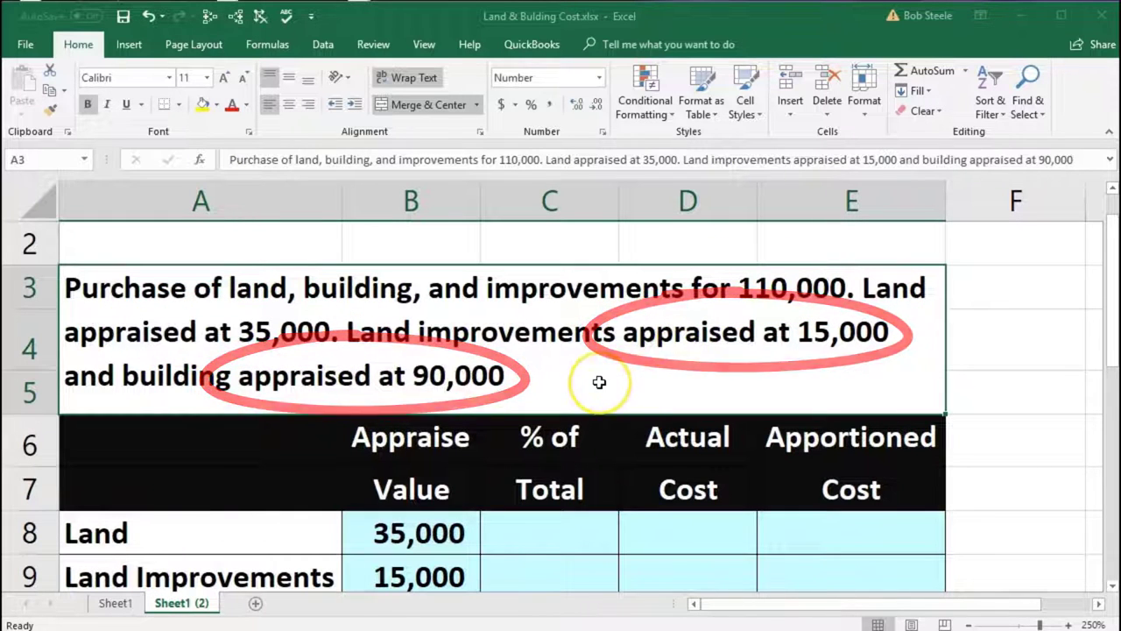
scroll(599, 382, down, 1)
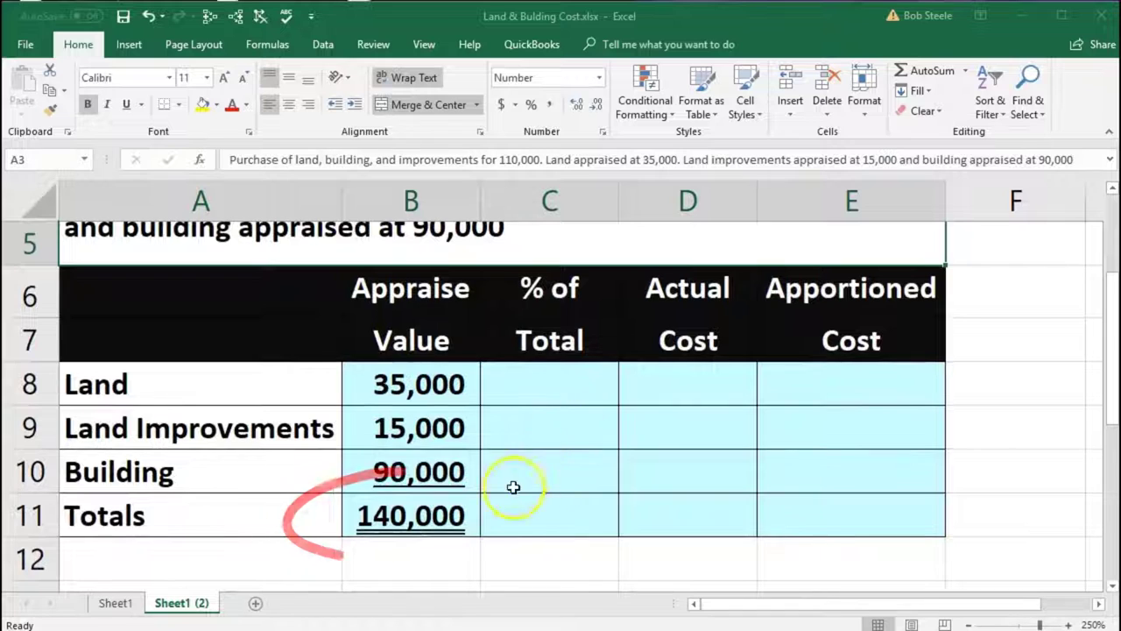
click(438, 514)
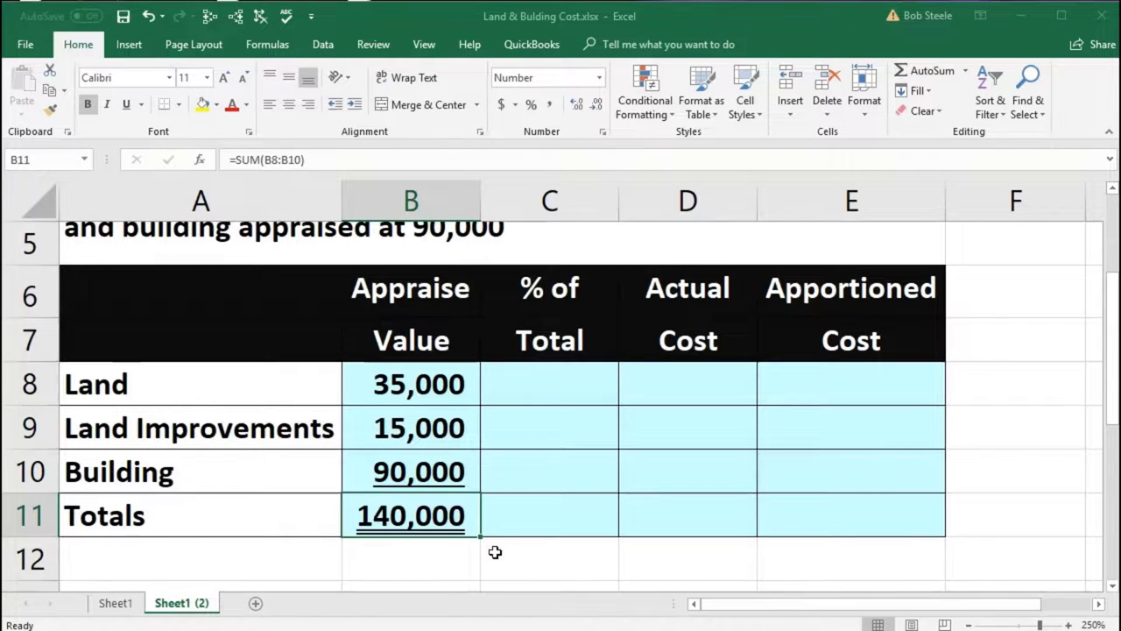
scroll(495, 552, up, 1)
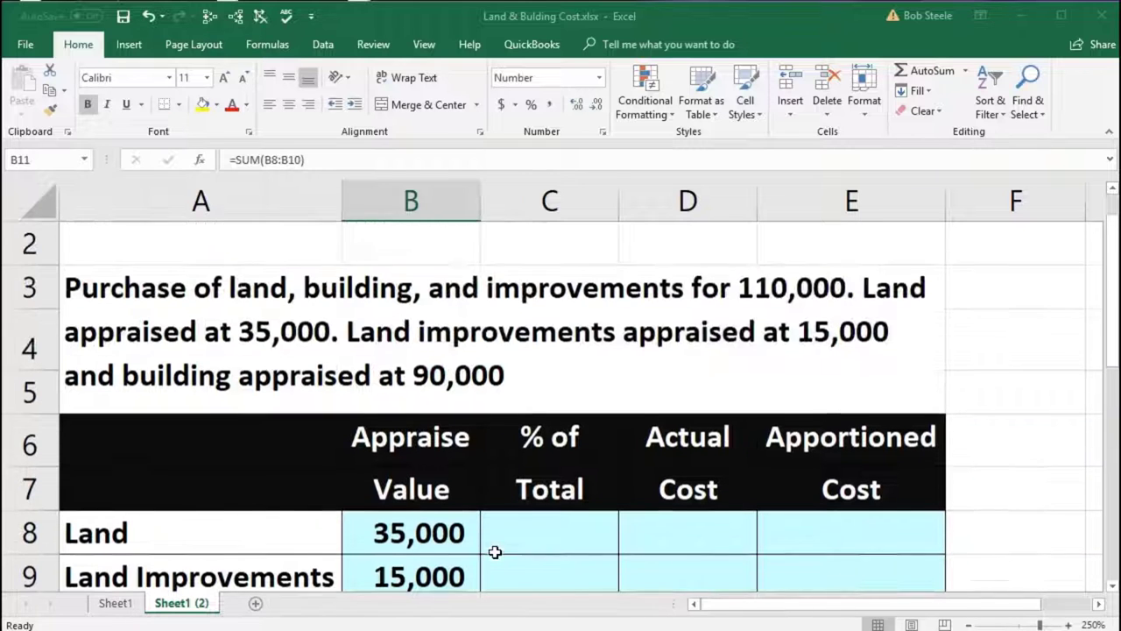
scroll(750, 337, down, 1)
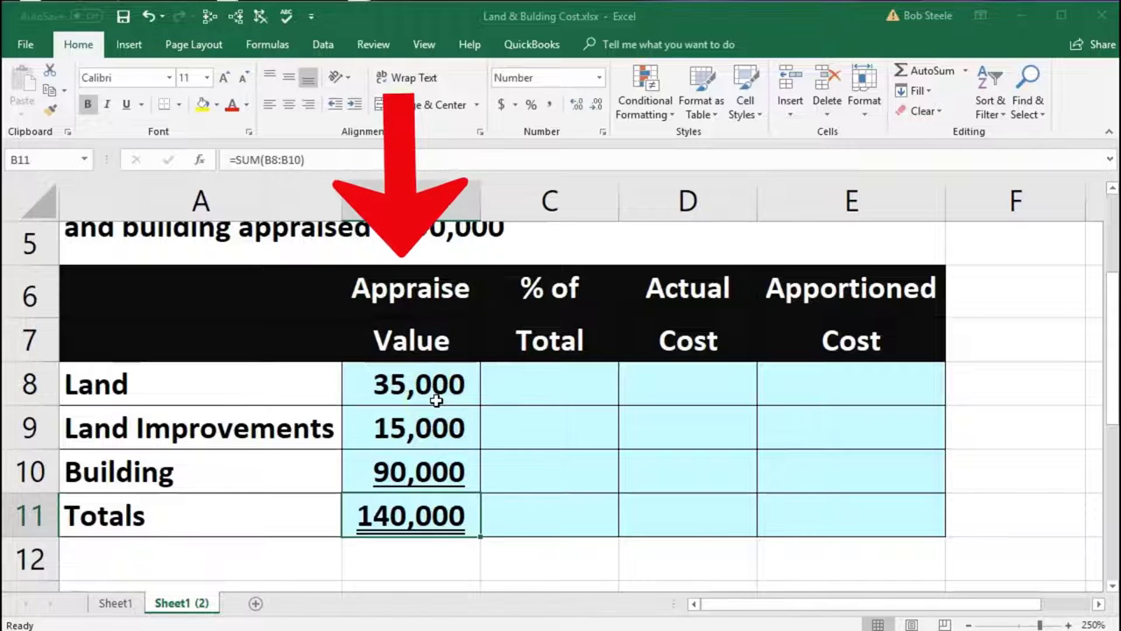
click(404, 525)
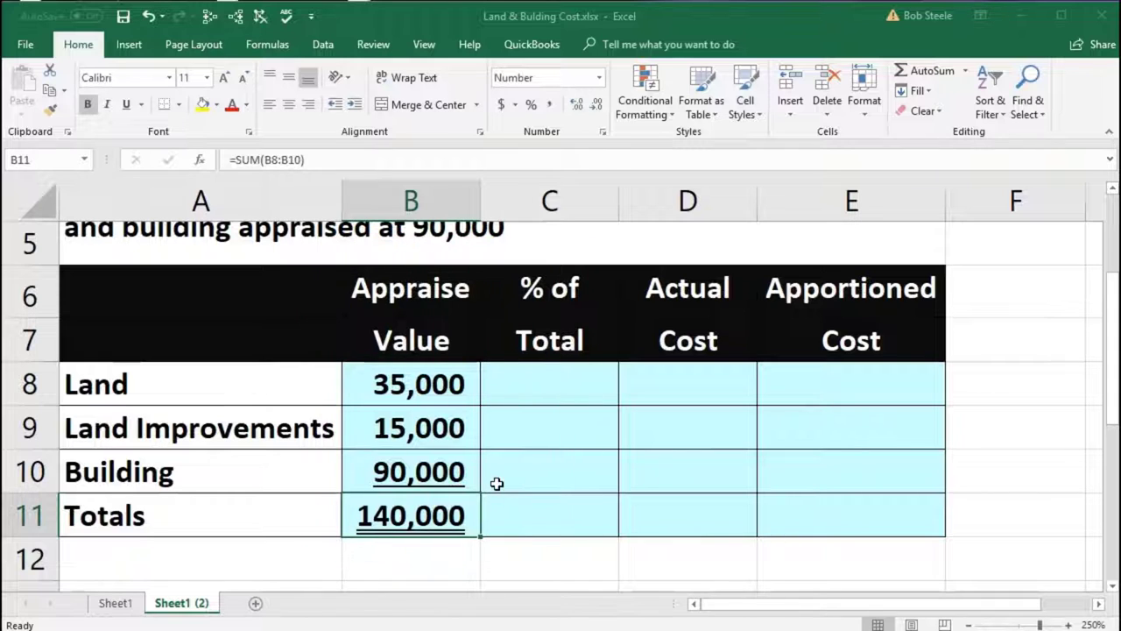
Step: With C8 selected, divide 35,000 by 140,000 in Calculator to get Land's share
click(522, 392)
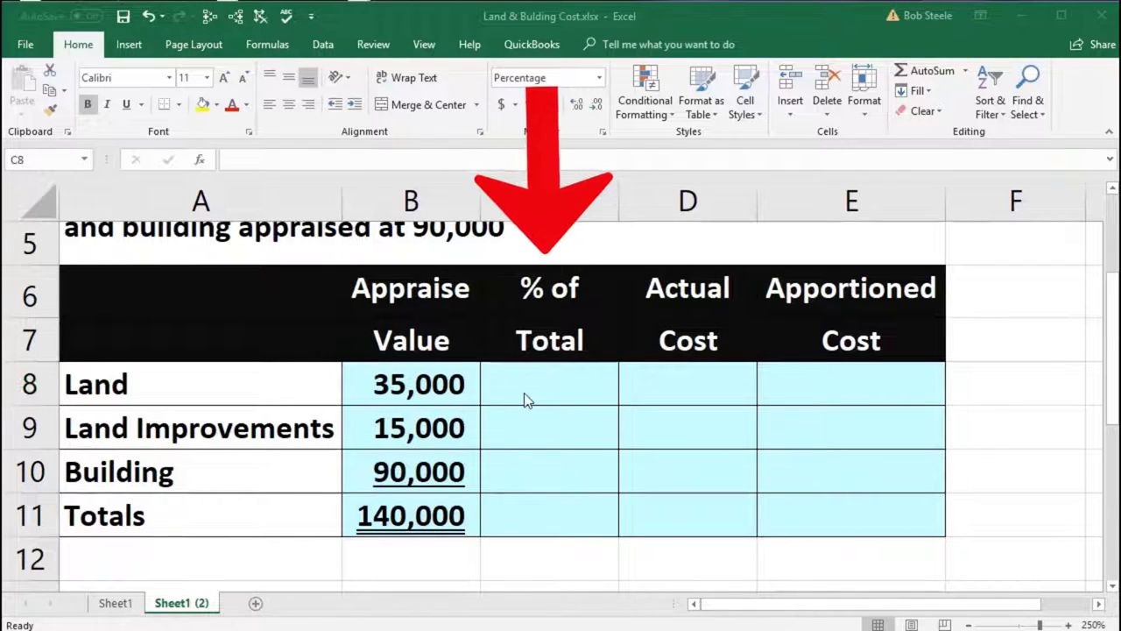
key(alt+Tab)
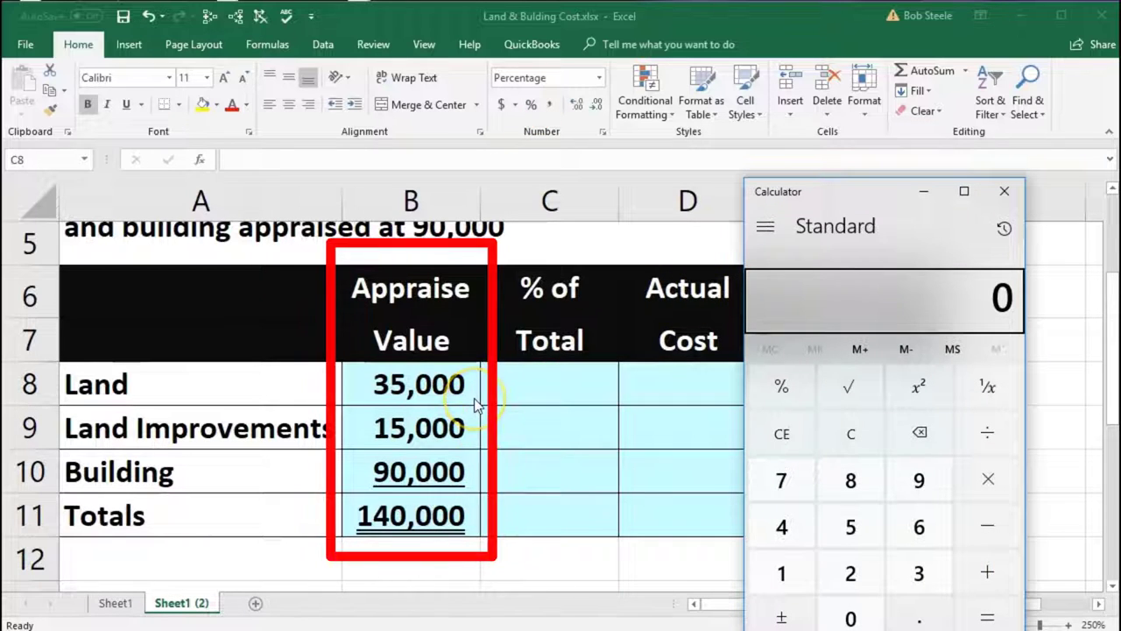
text(35,000)
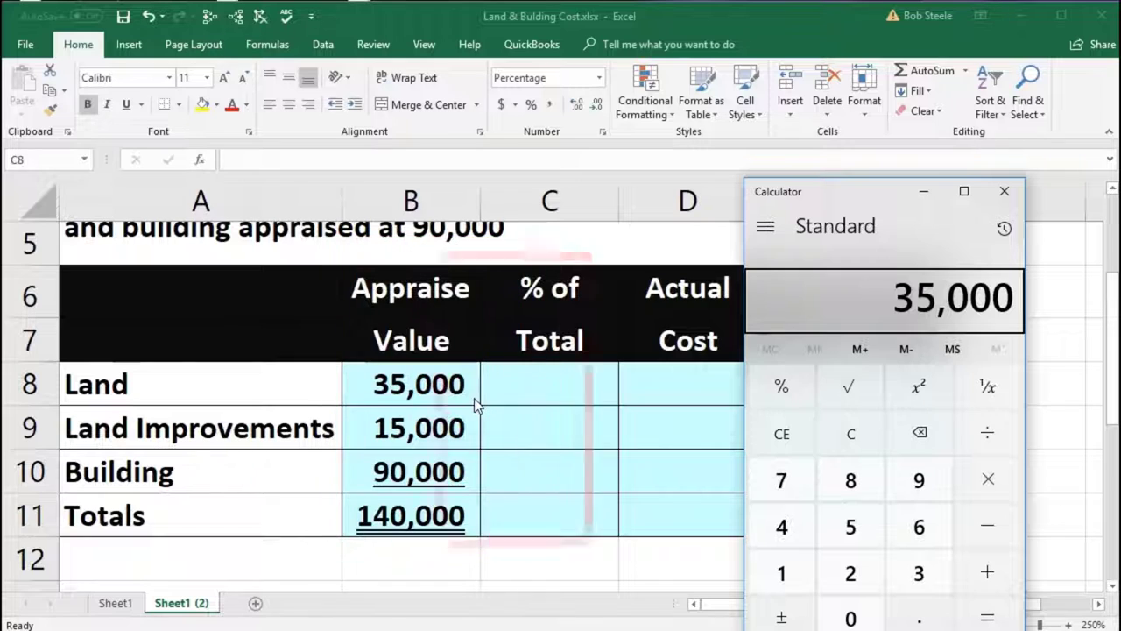
key(slash)
text(14)
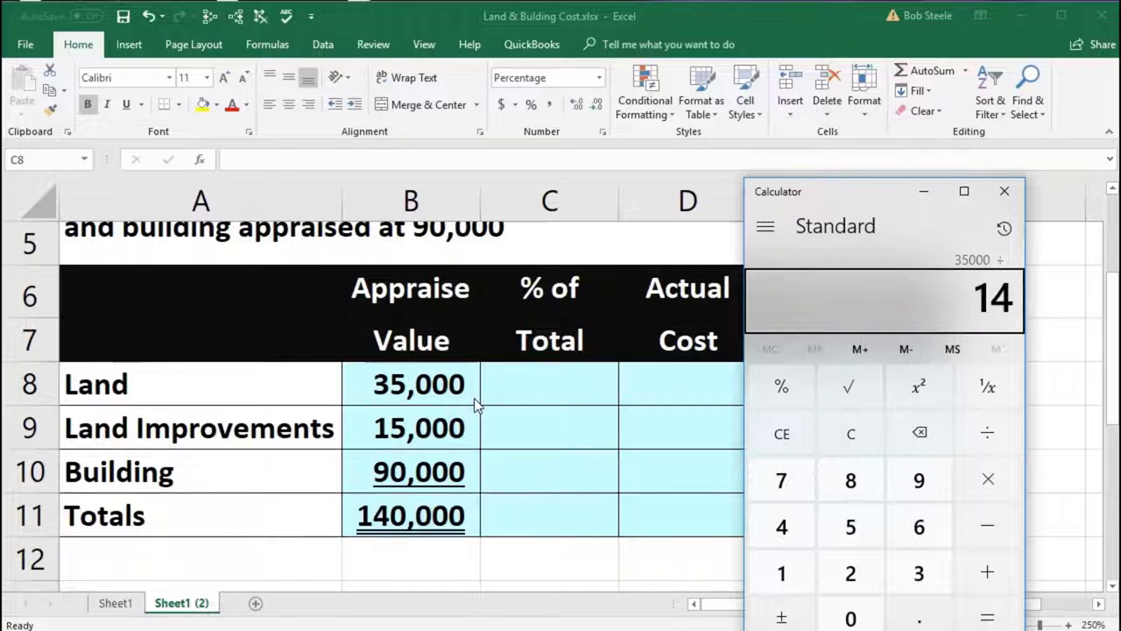
text(00000)
key(Return)
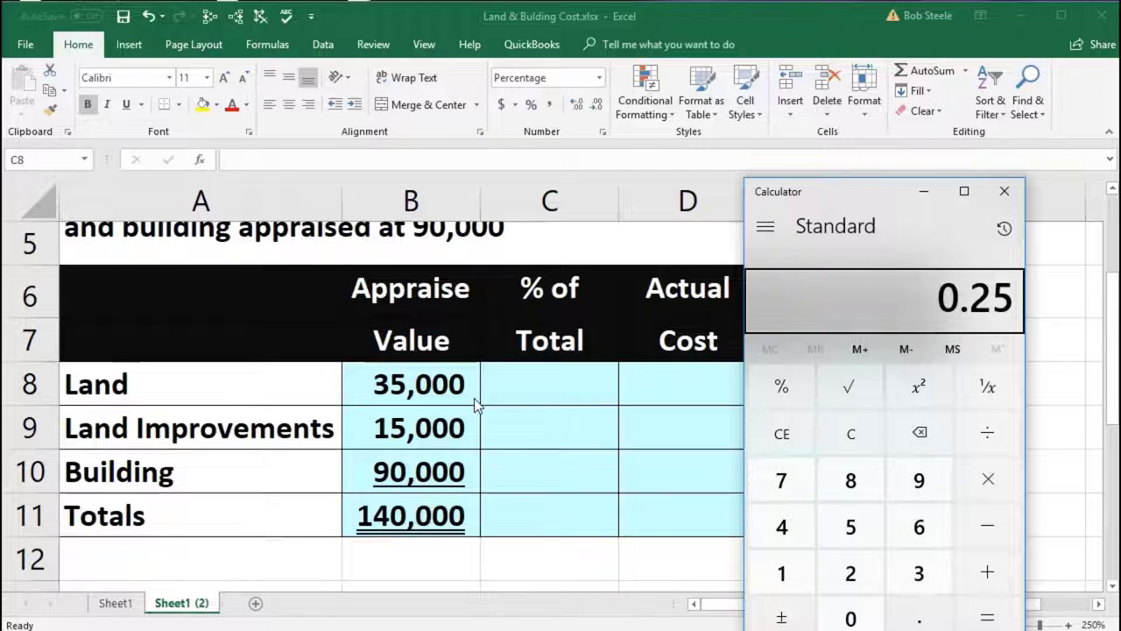
Step: Work out the improvements' and Building's (90,000 / 140,000) shares in Calculator
click(848, 438)
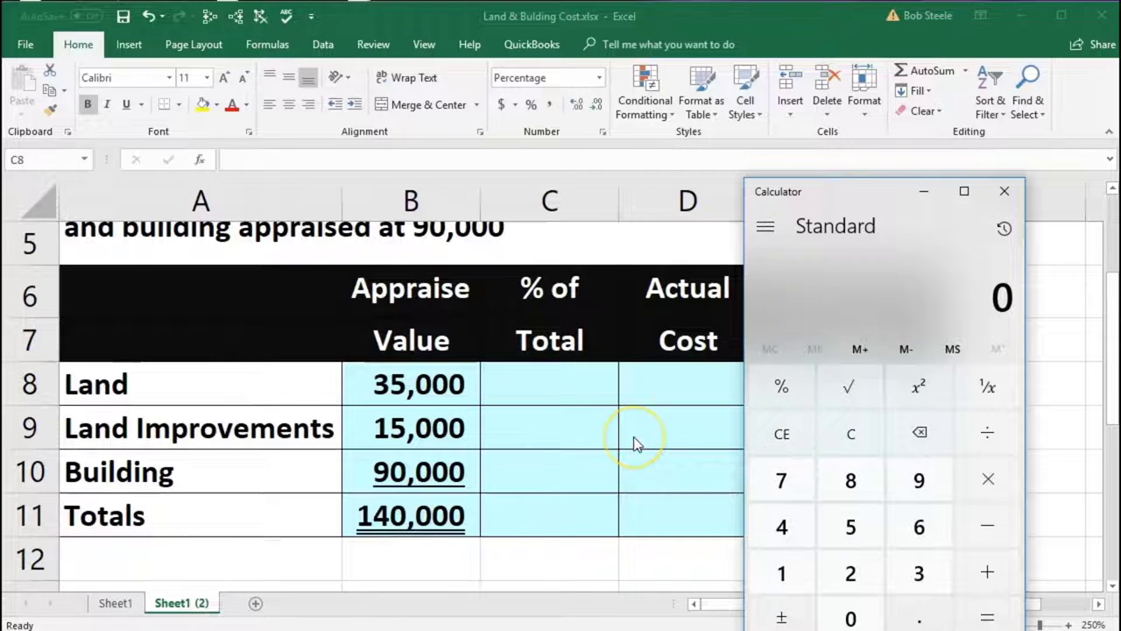
text(15000 ÷)
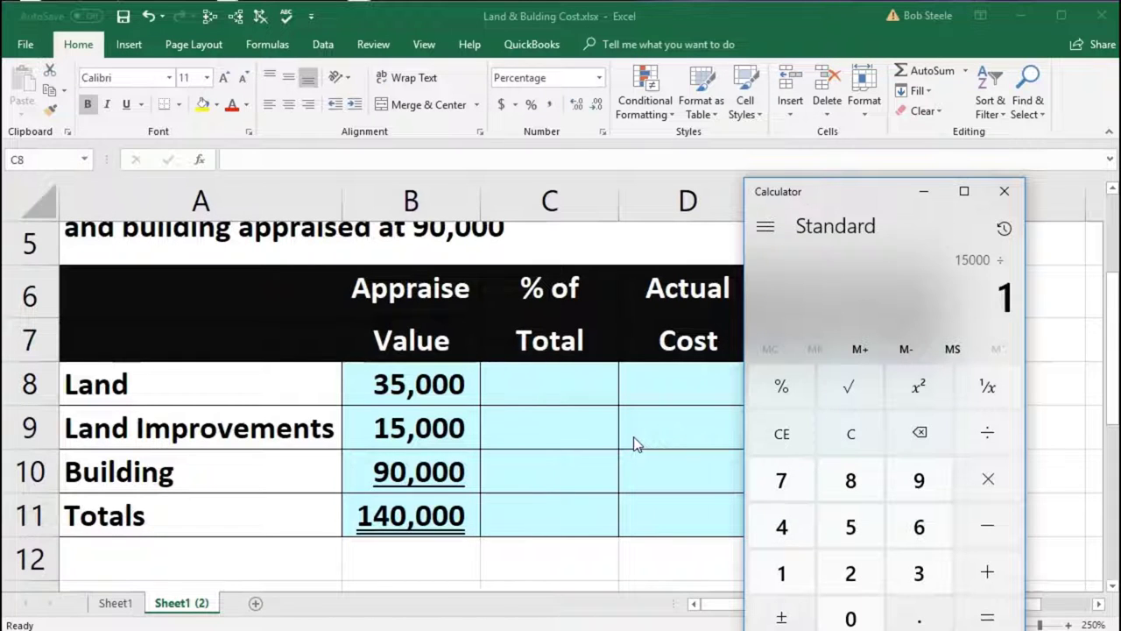
text(000)
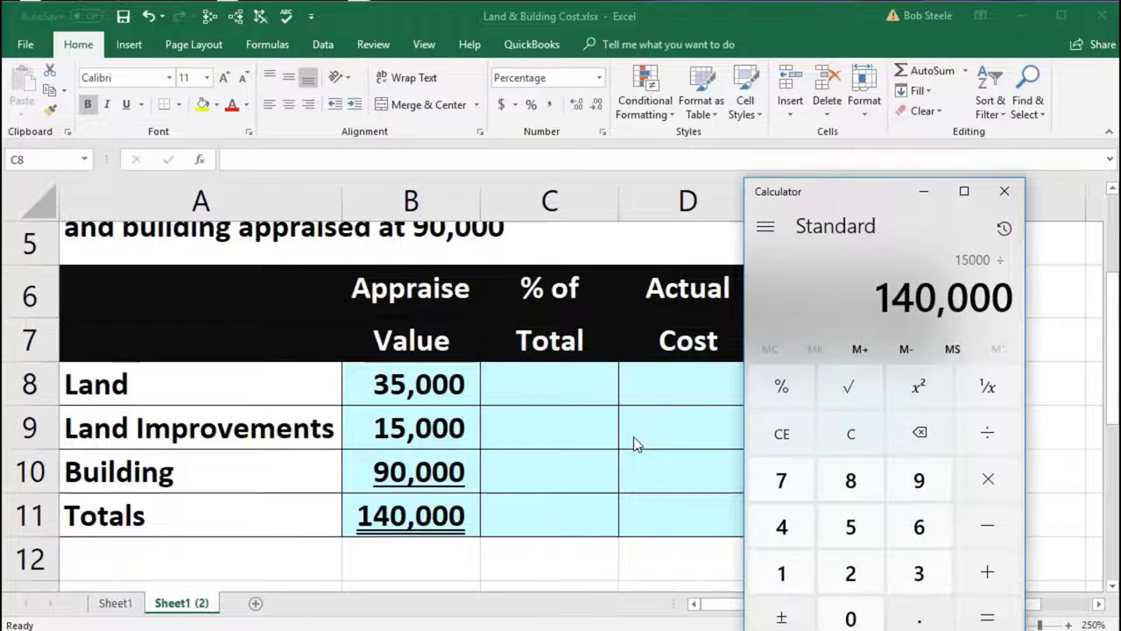
key(Return)
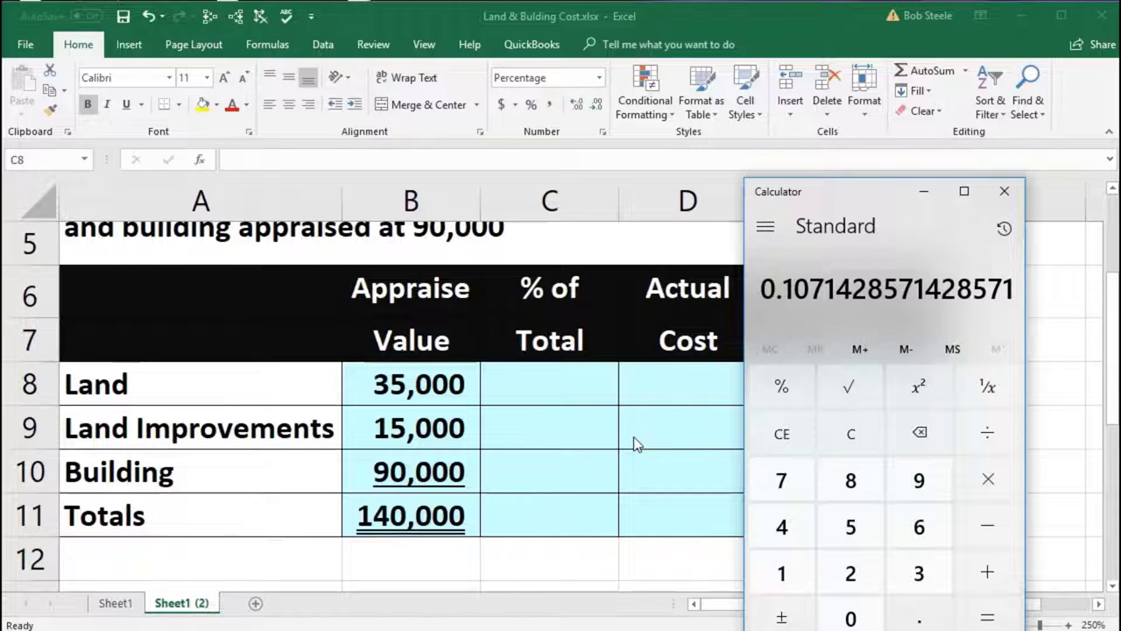
click(846, 440)
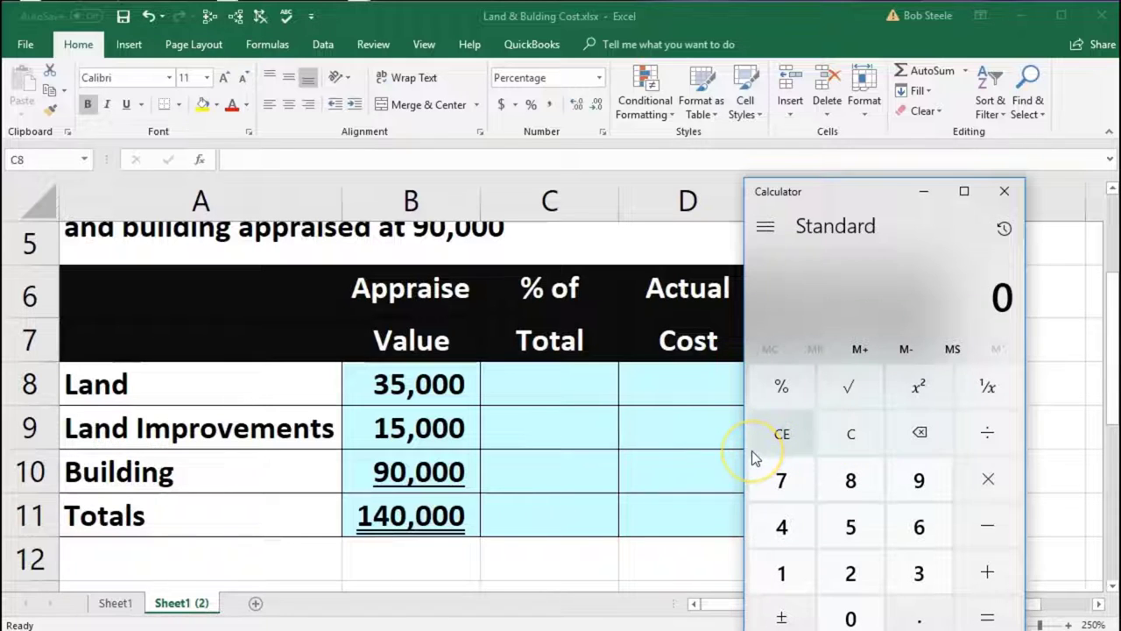
text(900000)
key(slash)
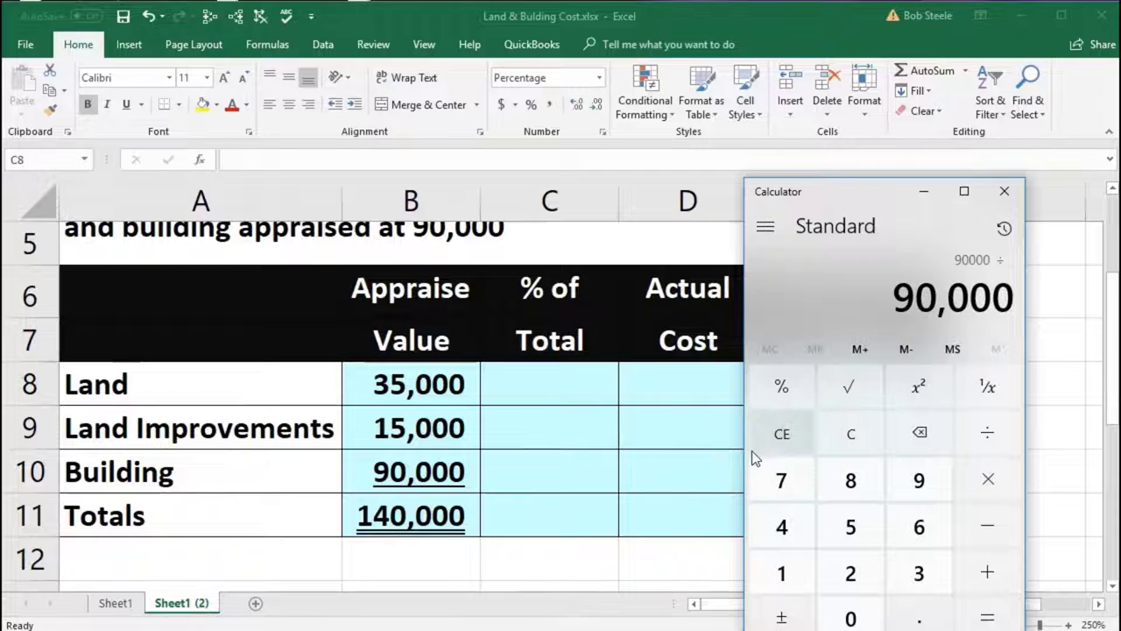
text(140000)
key(Return)
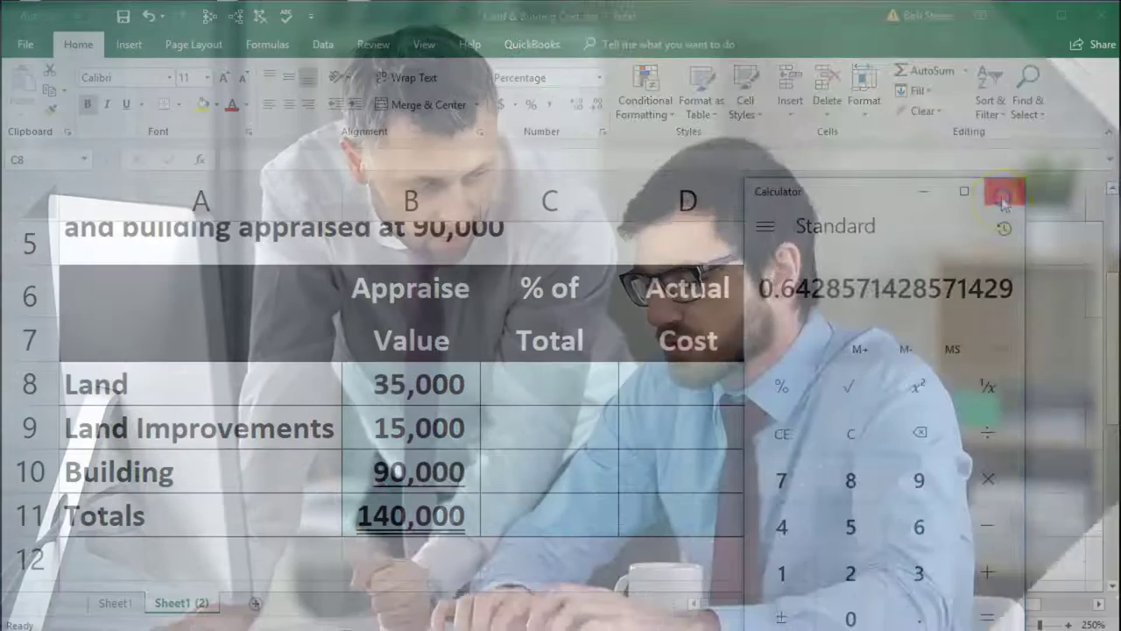
click(1003, 196)
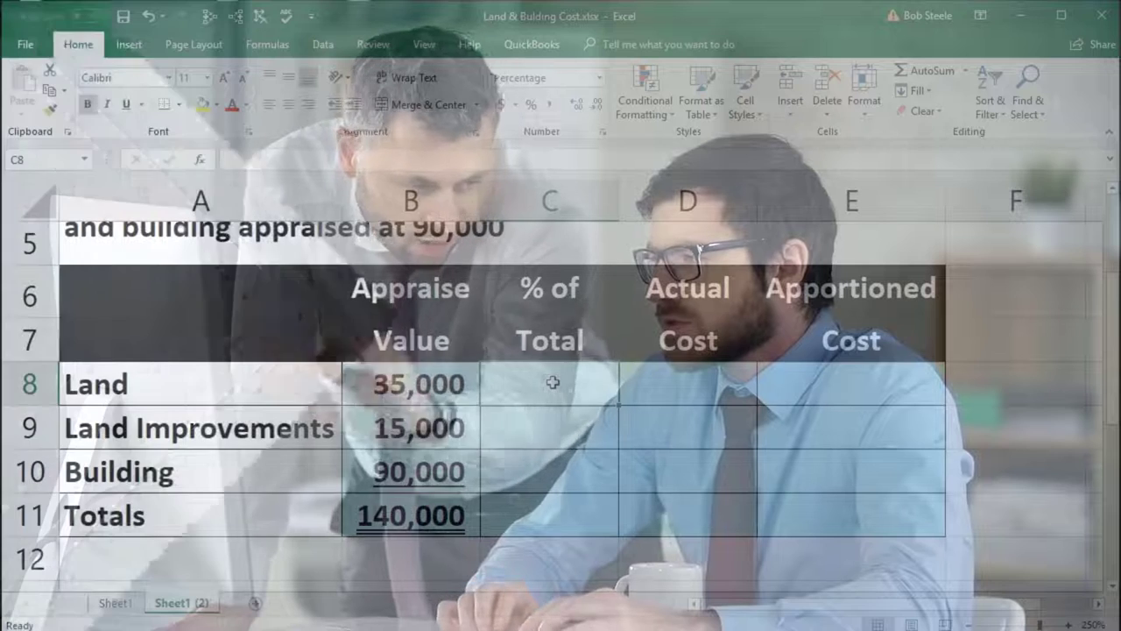
Step: Enter =B8/$B$11 in C8, making the B11 total absolute with F4
text(=)
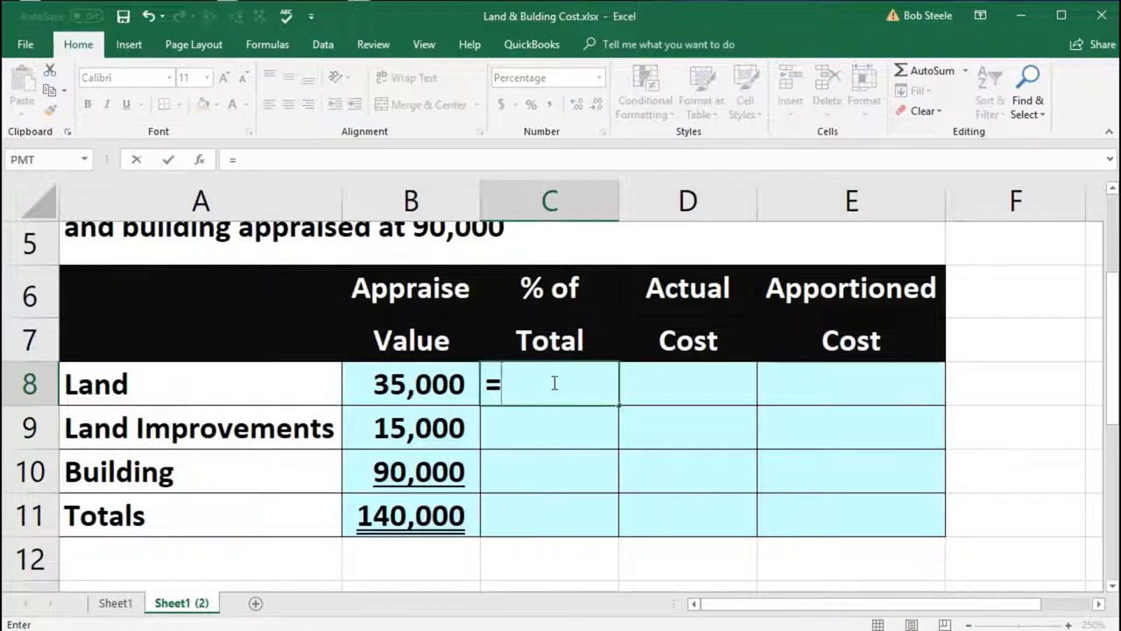
click(412, 384)
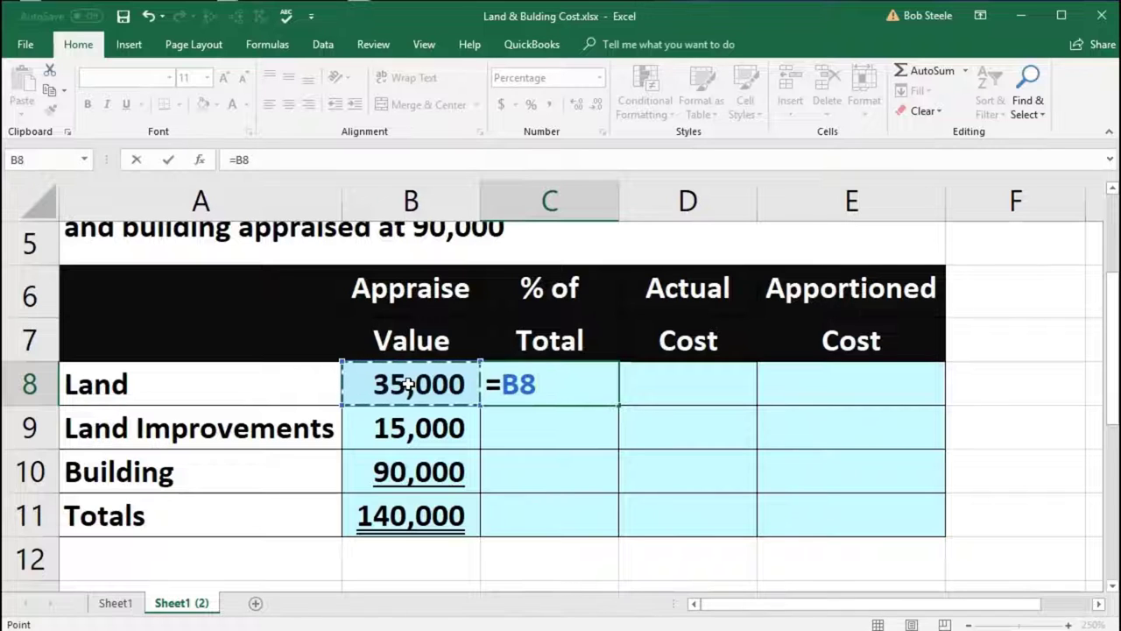
click(417, 523)
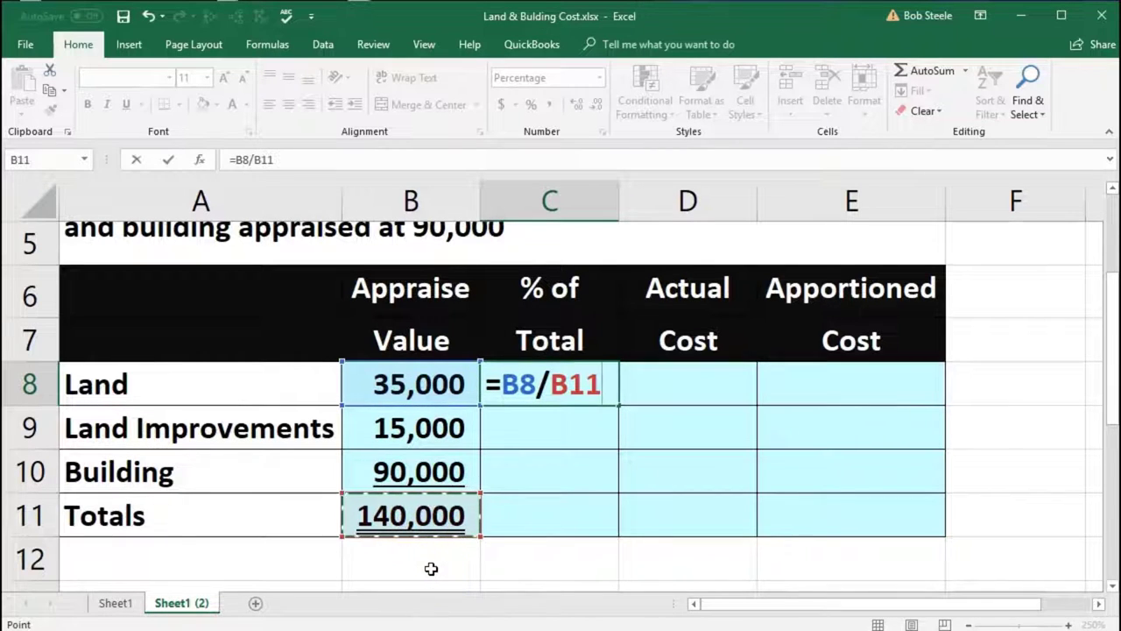
key(Return)
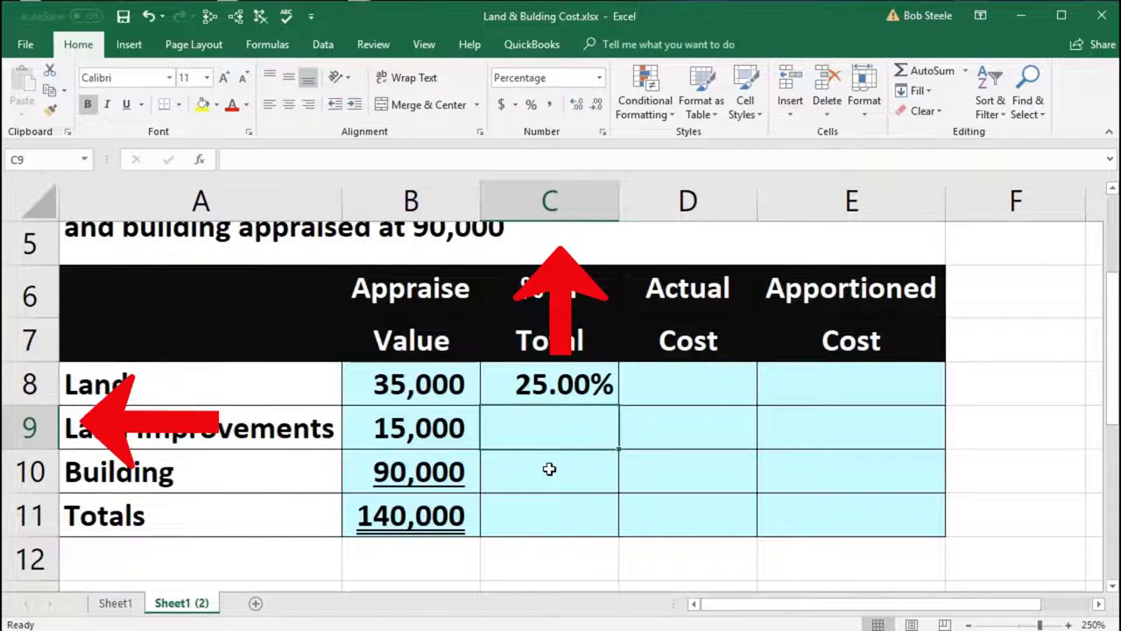
click(549, 385)
key(F2)
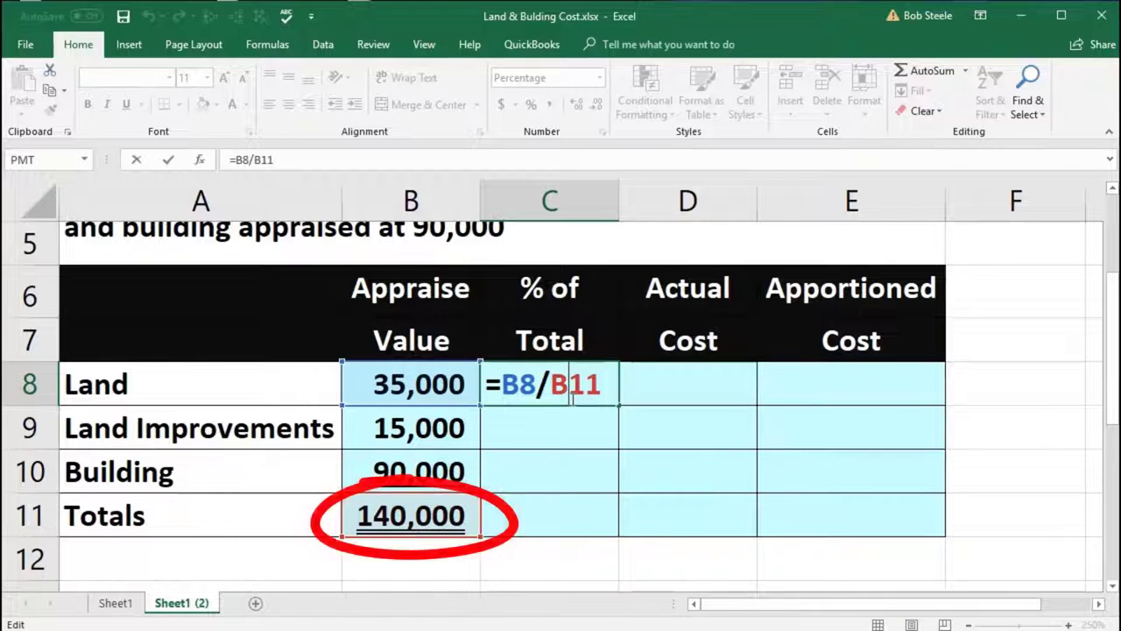
key(F4)
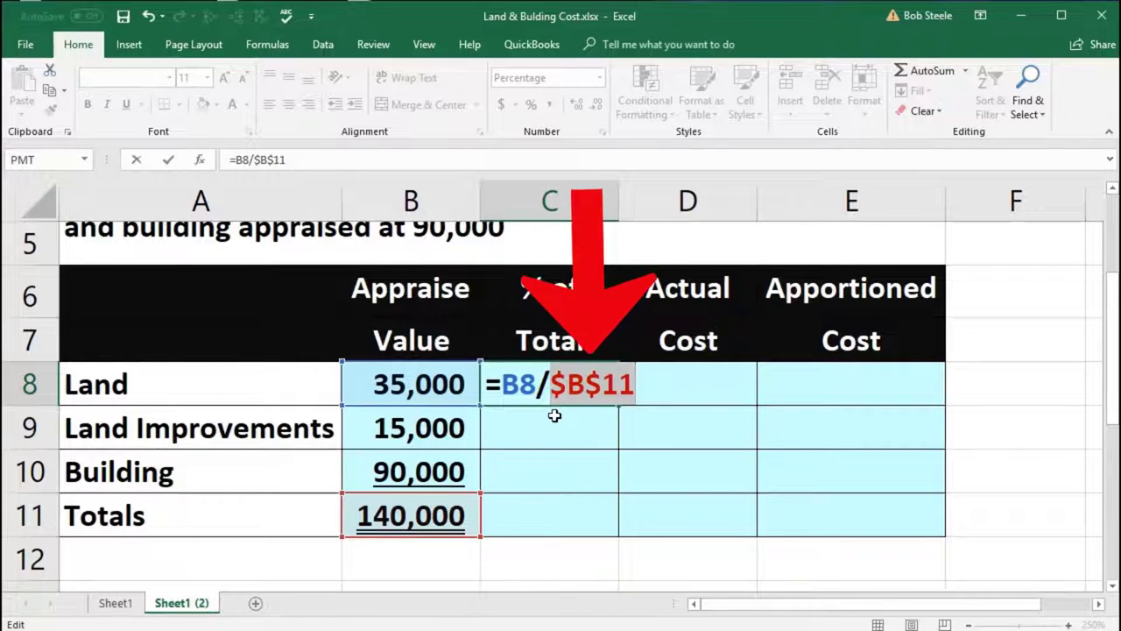
key(Return)
Step: Fill C8's percentage formula down to C9, inspect it, then clear C9
click(596, 386)
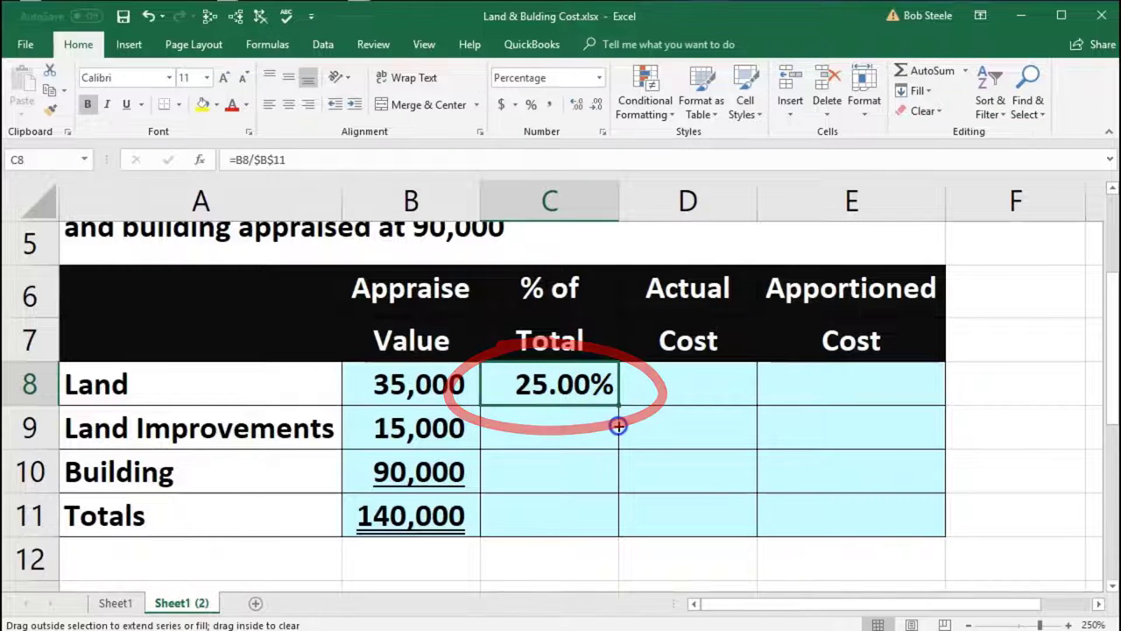
drag(618, 426, 619, 434)
click(537, 499)
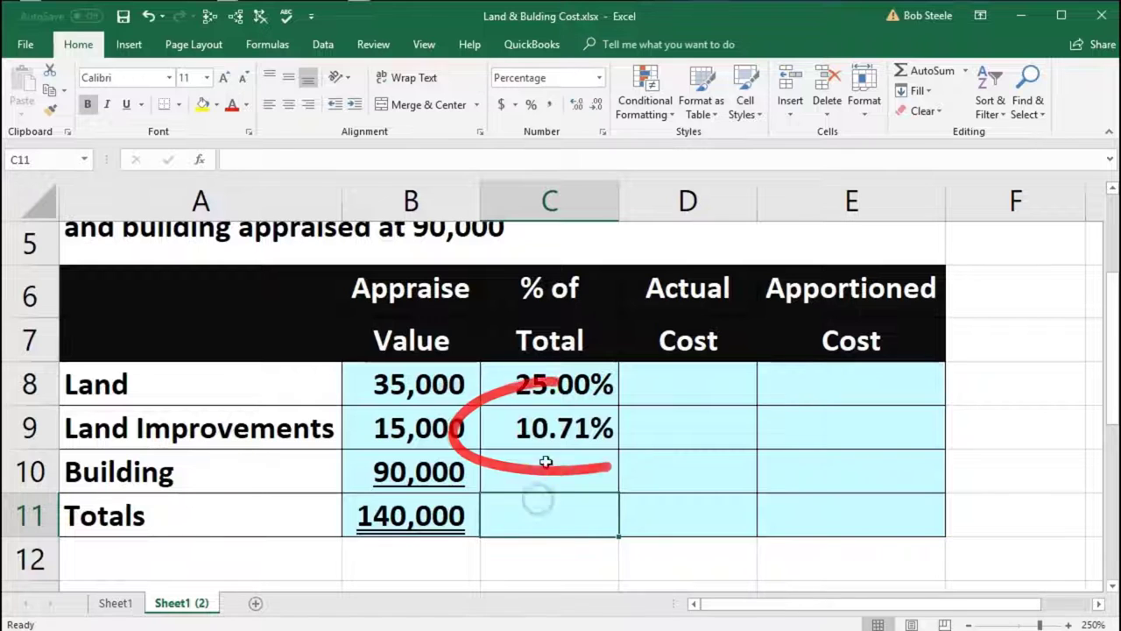
click(554, 428)
double_click(550, 430)
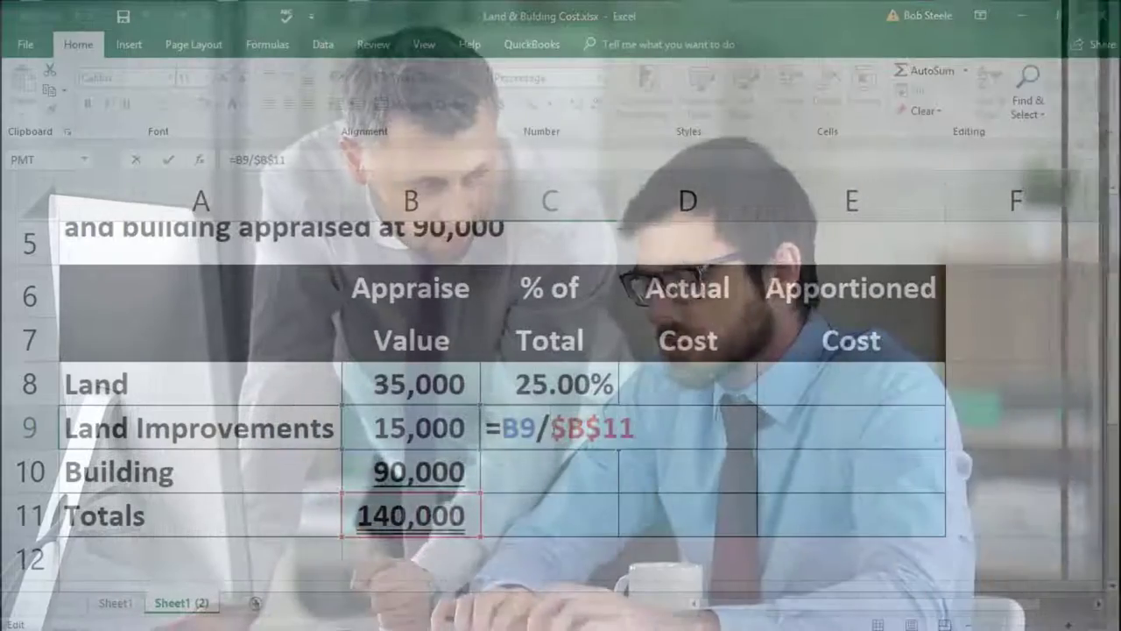
key(Return)
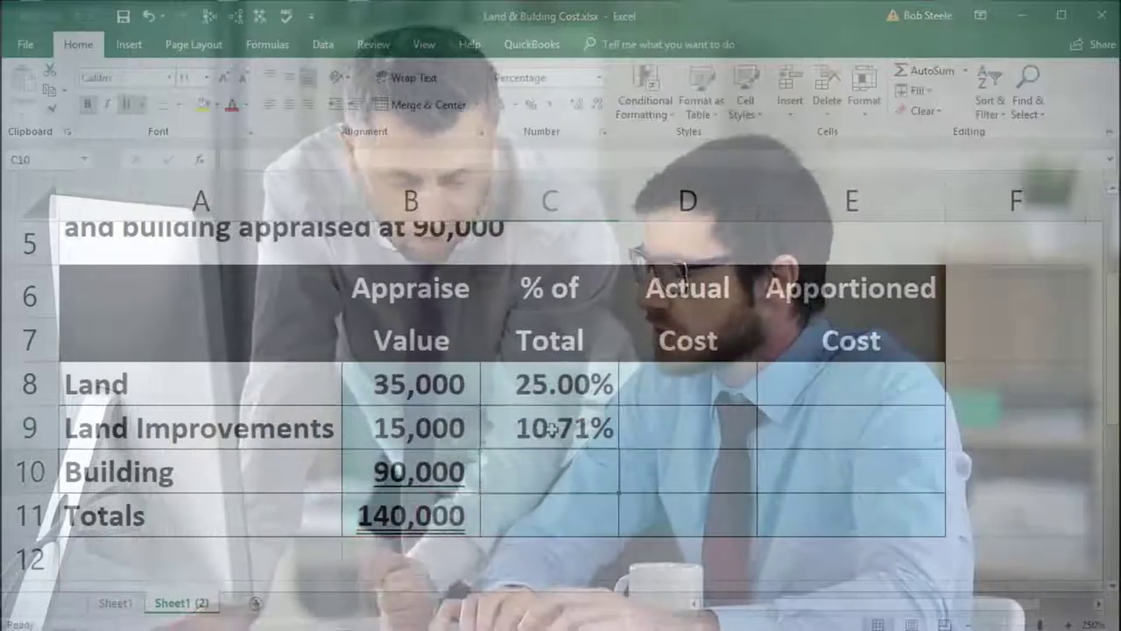
click(552, 427)
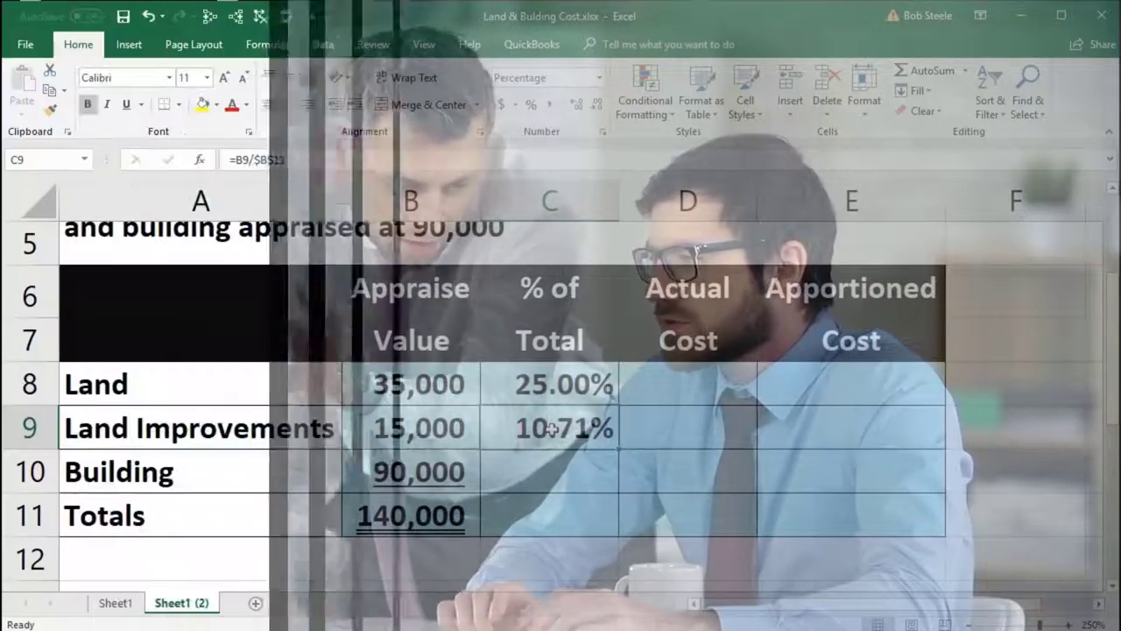
key(Delete)
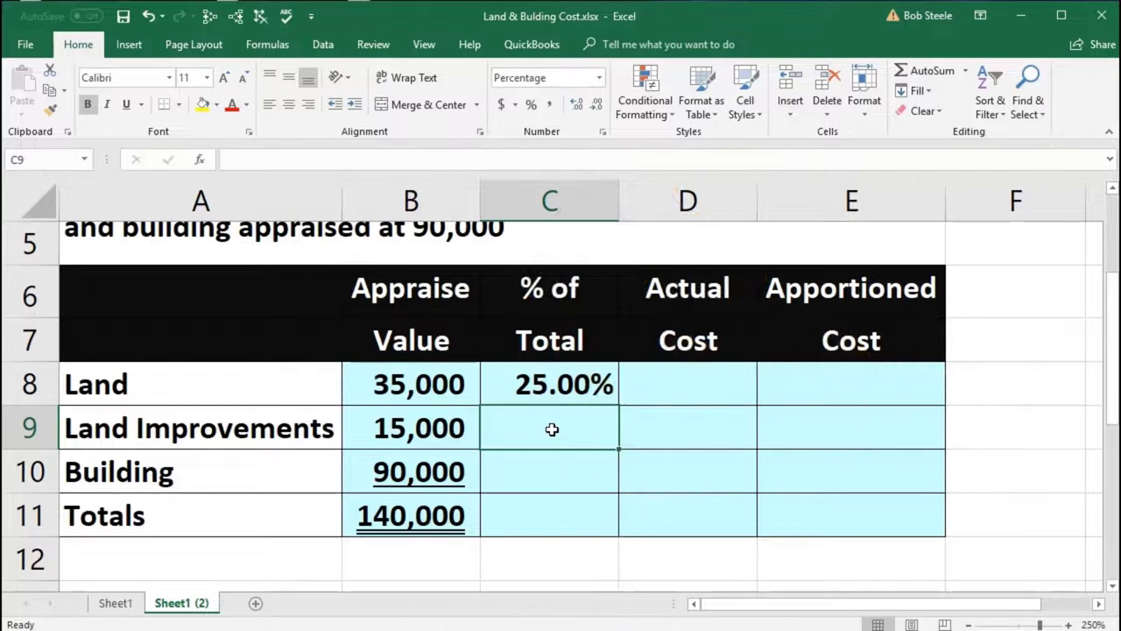
Step: Enter =B9/B11 in C9 for 10.71%, testing Increase then Decrease Decimal to keep two decimals
text(=)
click(439, 427)
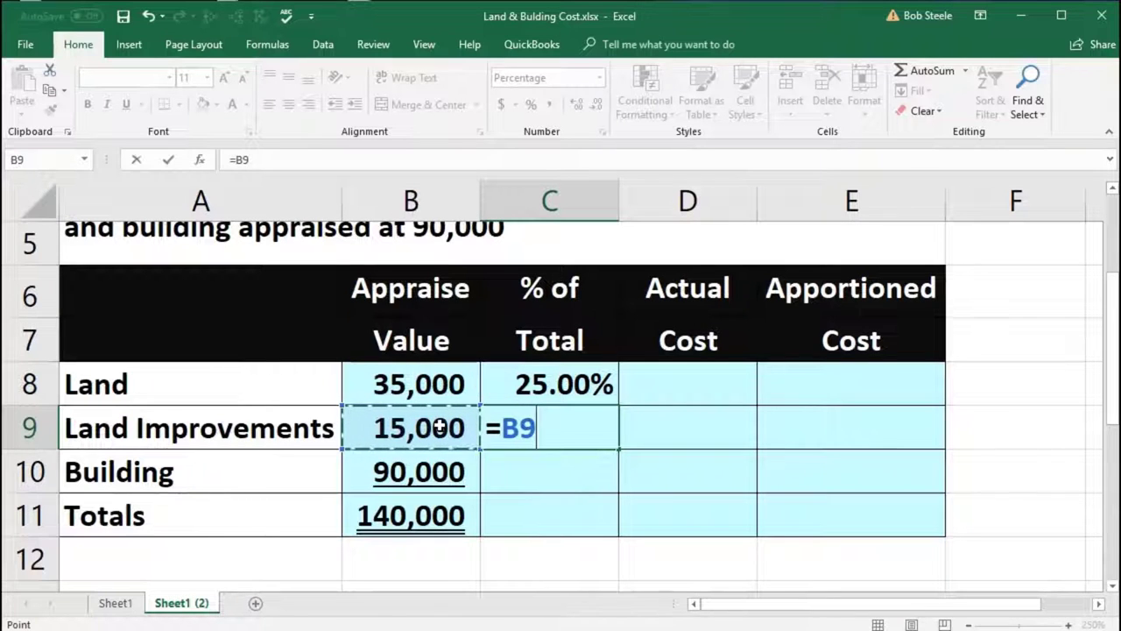
text(/)
click(414, 516)
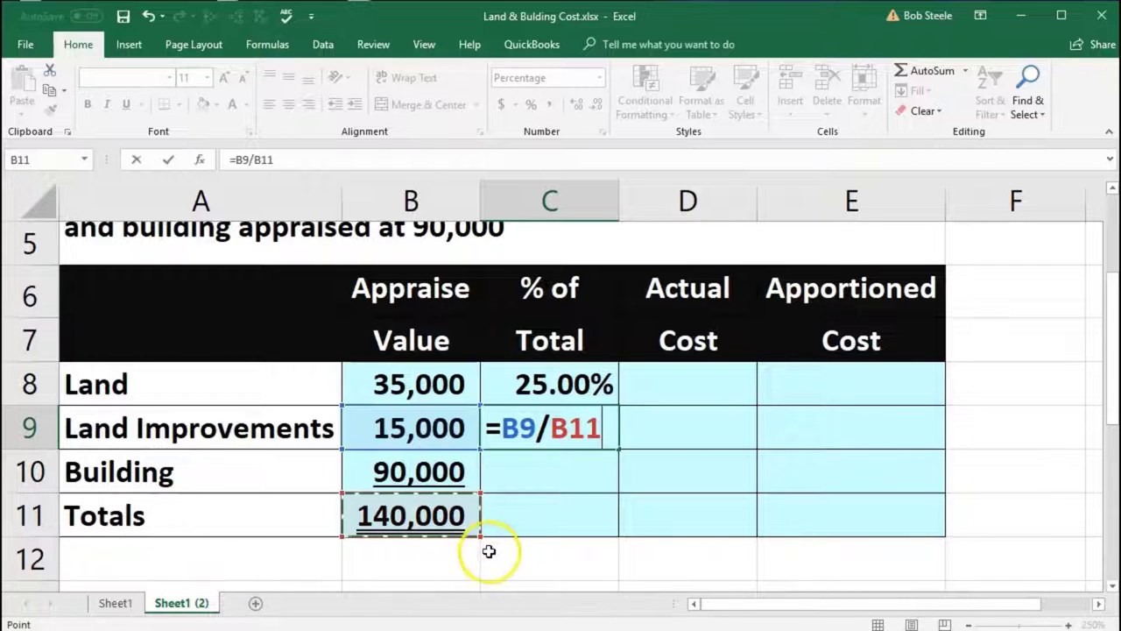
key(Return)
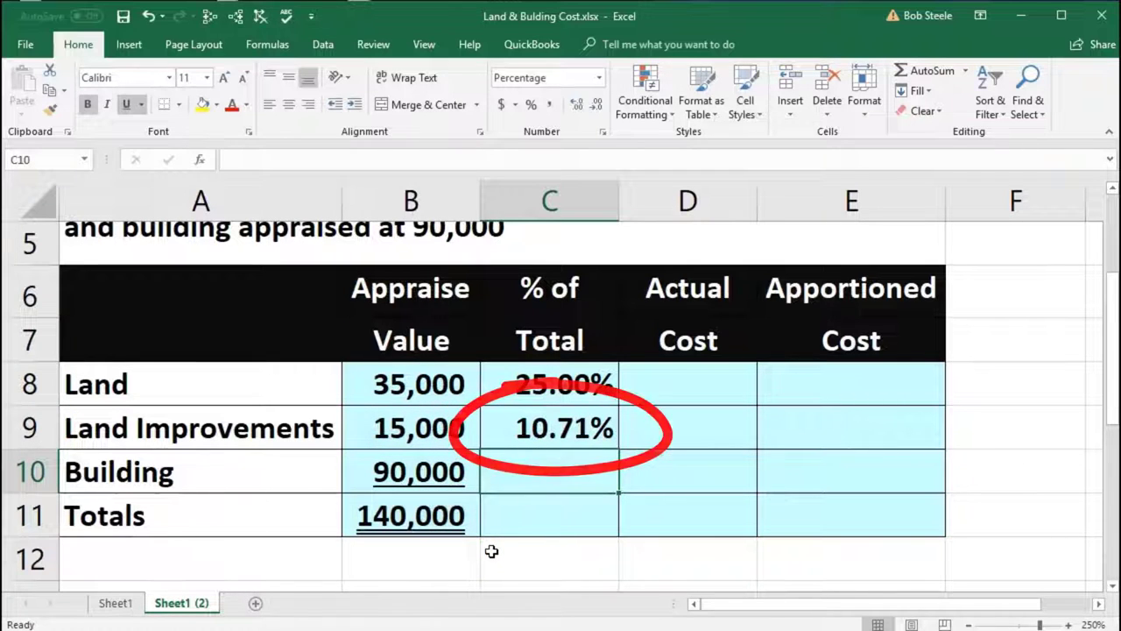
click(550, 431)
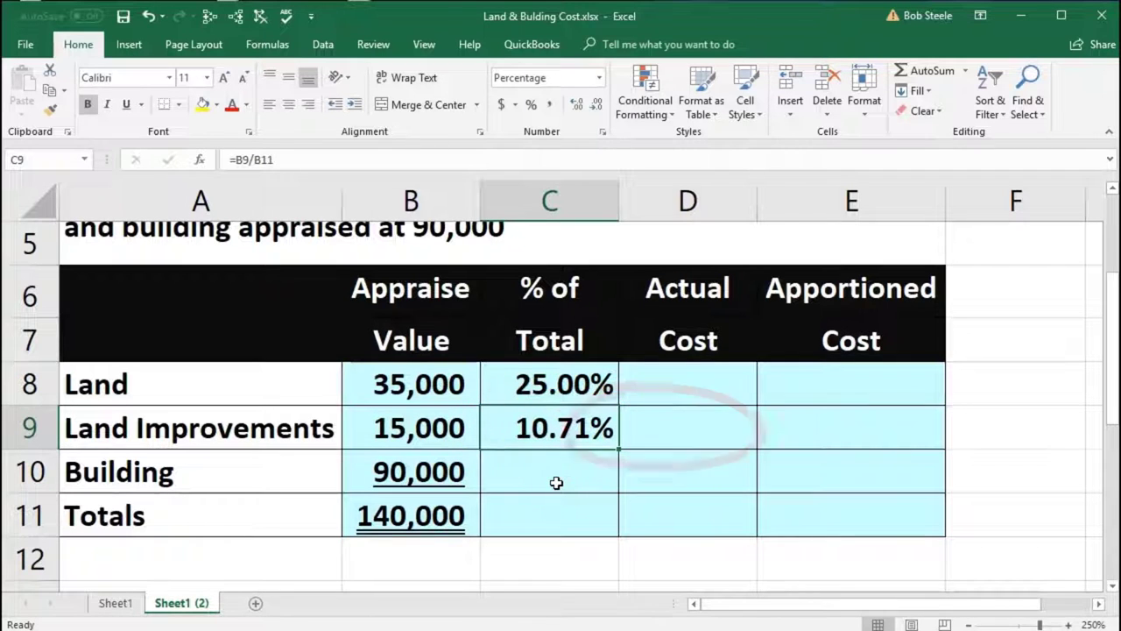
click(578, 103)
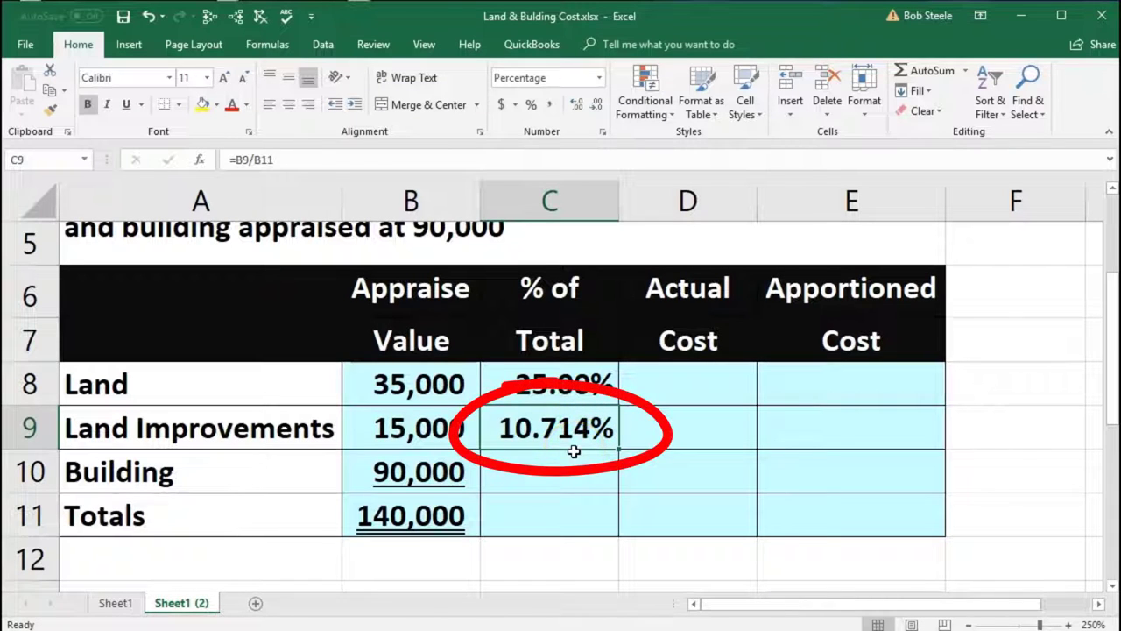
click(603, 107)
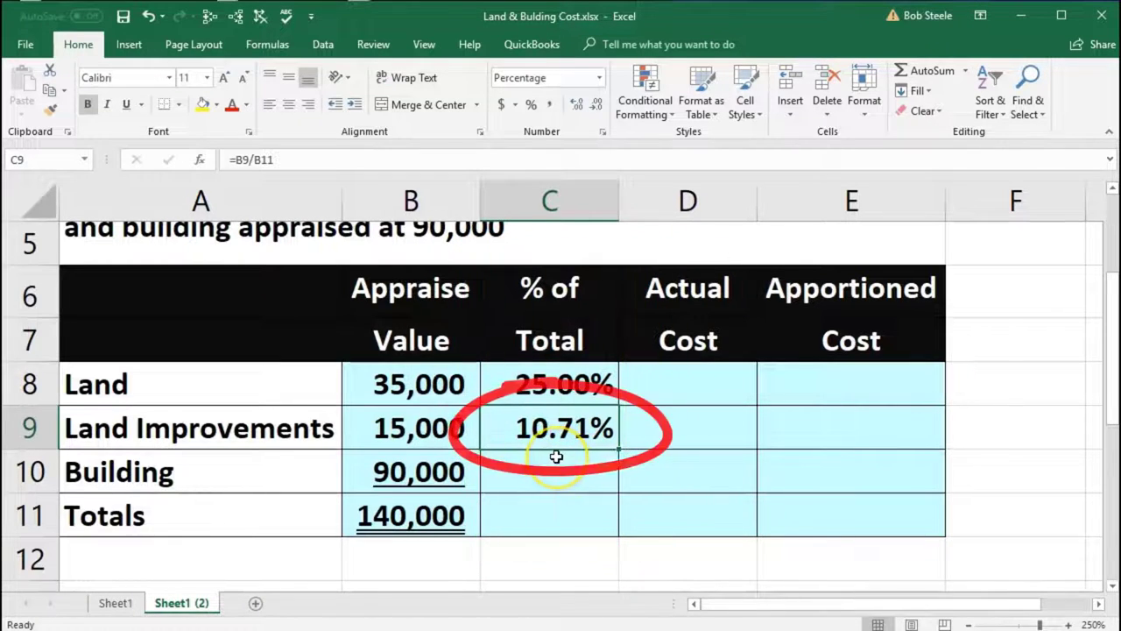
click(555, 457)
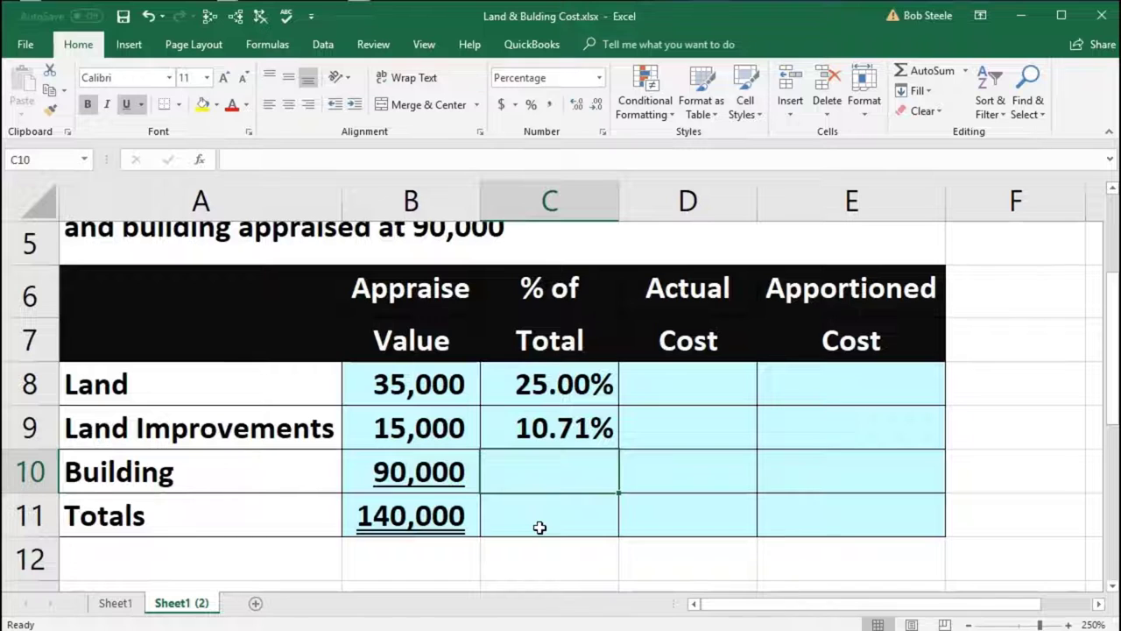
Step: Enter =B10/B11 in C10 for 64.29%, toggling Increase and Decrease Decimal to keep two decimals
text(=)
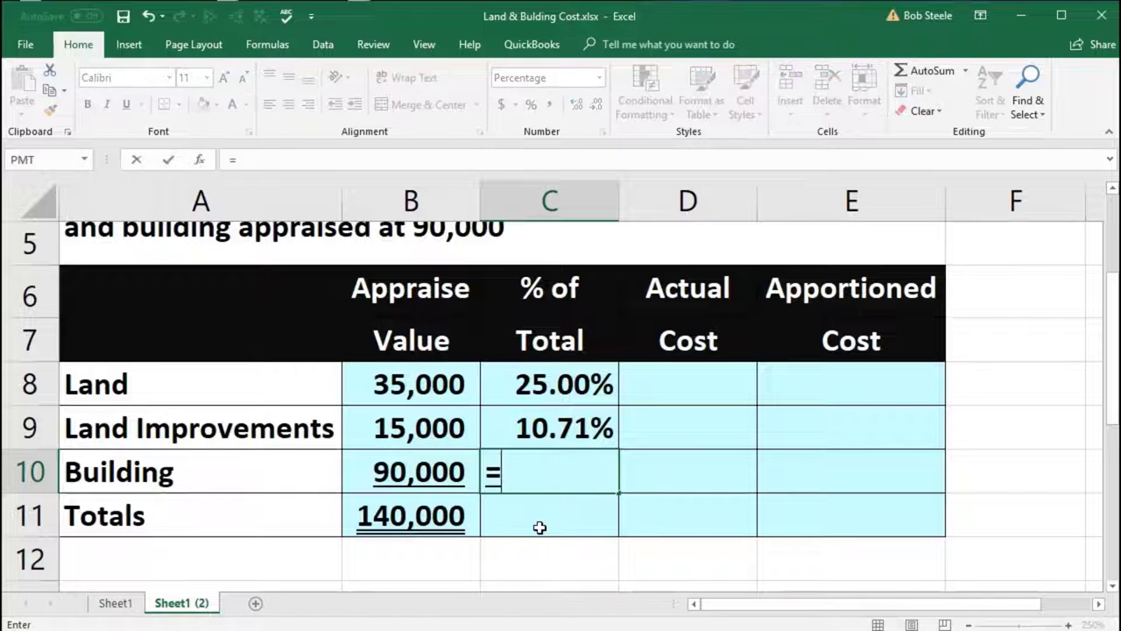
click(410, 476)
text(/)
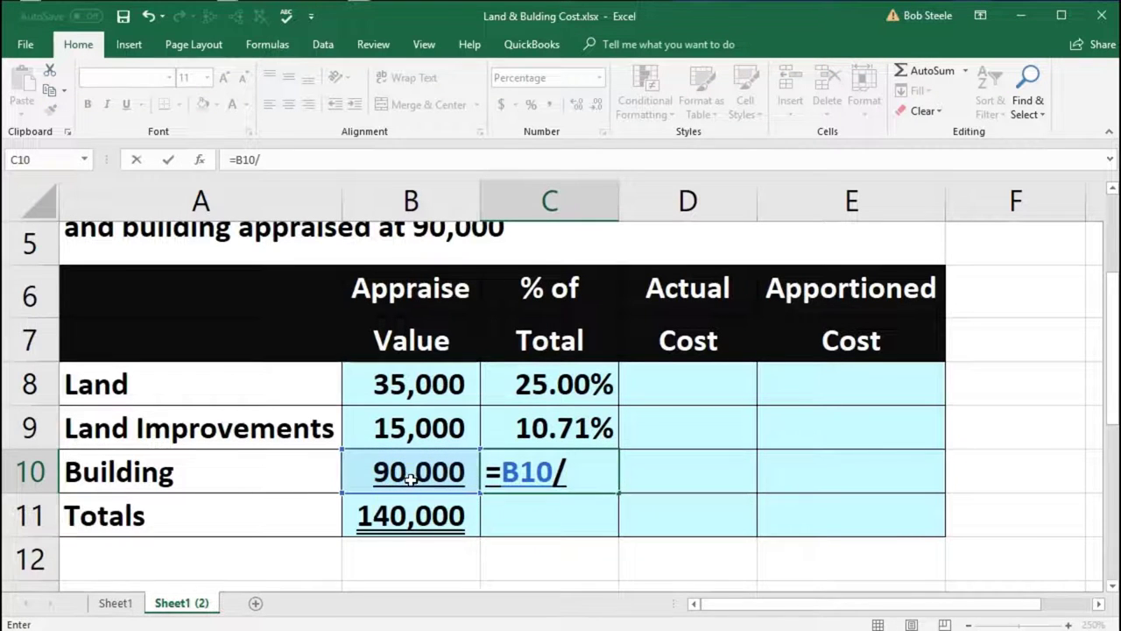
click(401, 515)
key(Return)
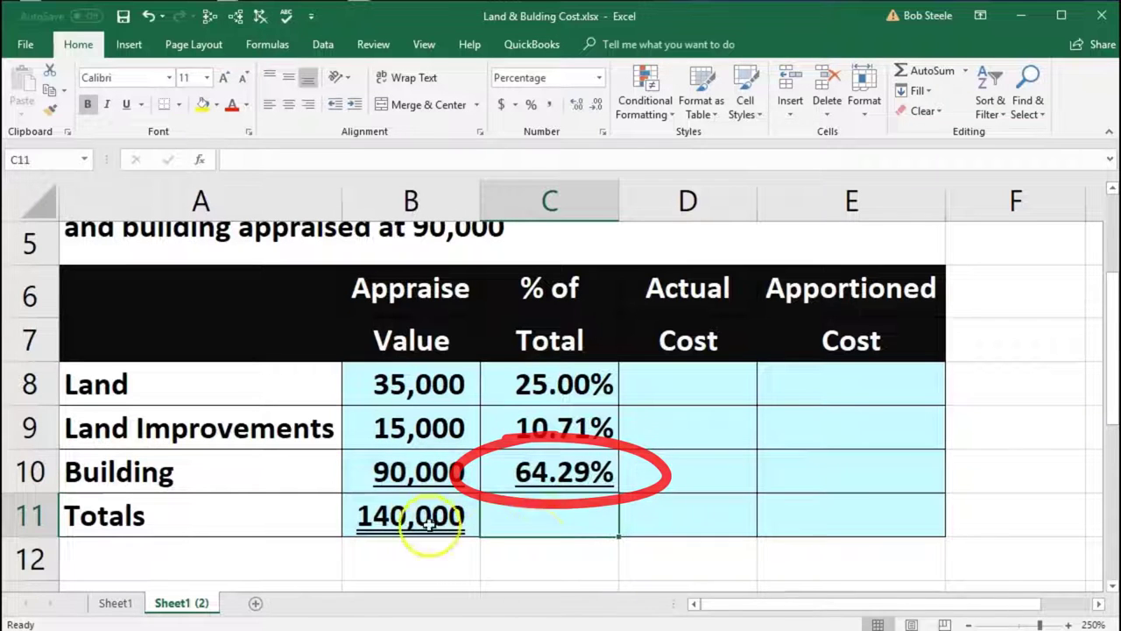
click(546, 471)
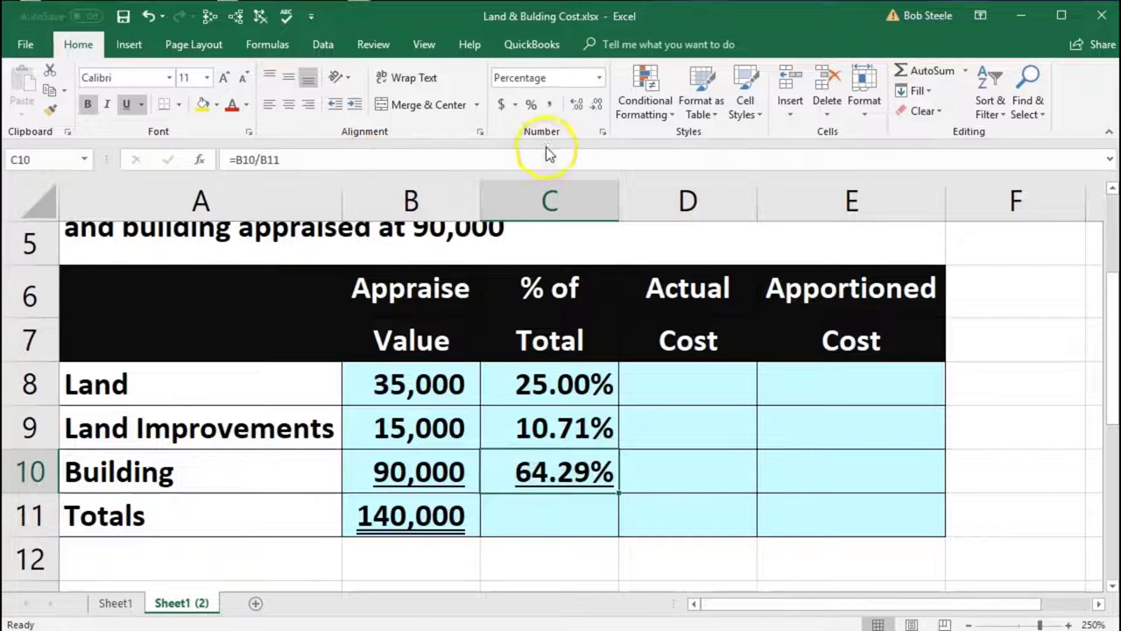
click(580, 106)
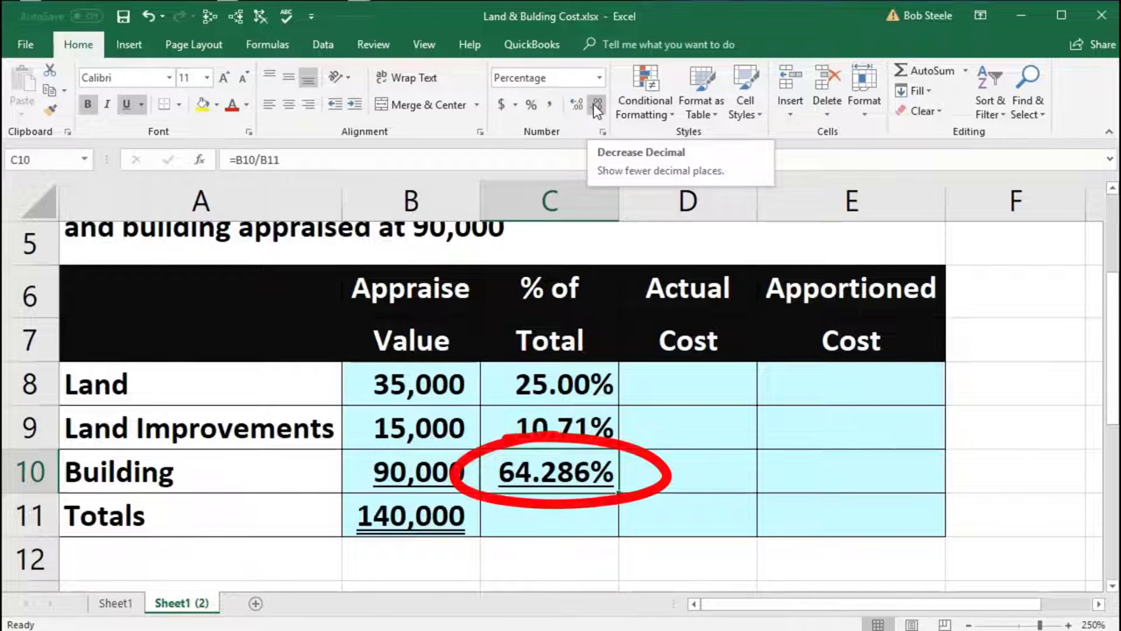
click(596, 105)
click(555, 520)
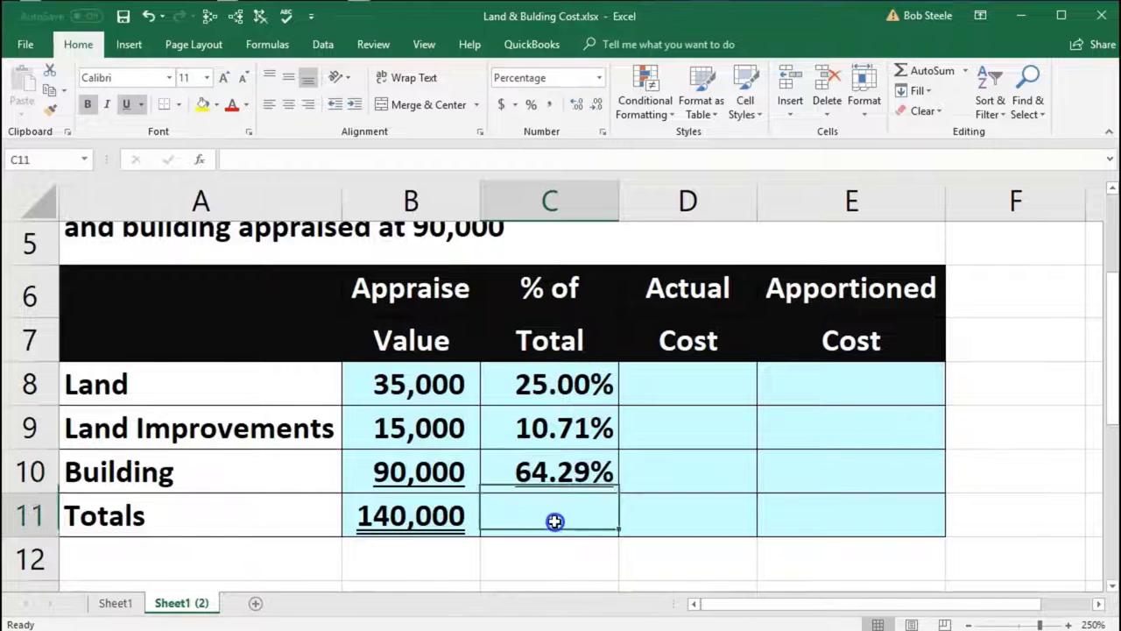
drag(536, 395, 532, 449)
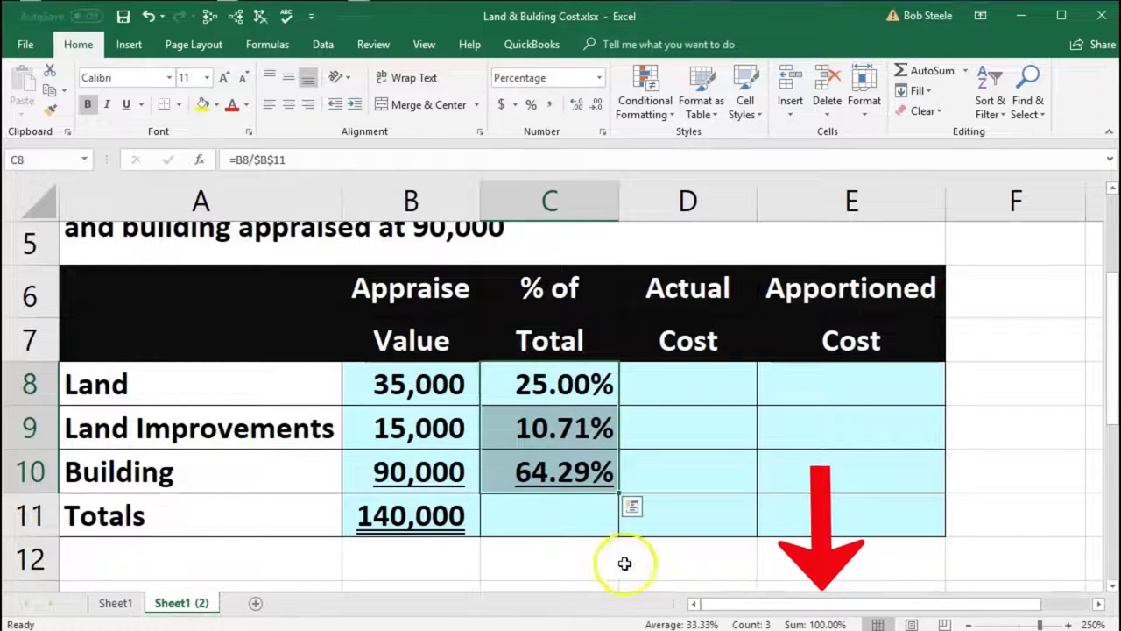
click(571, 511)
key(XF86Calculator)
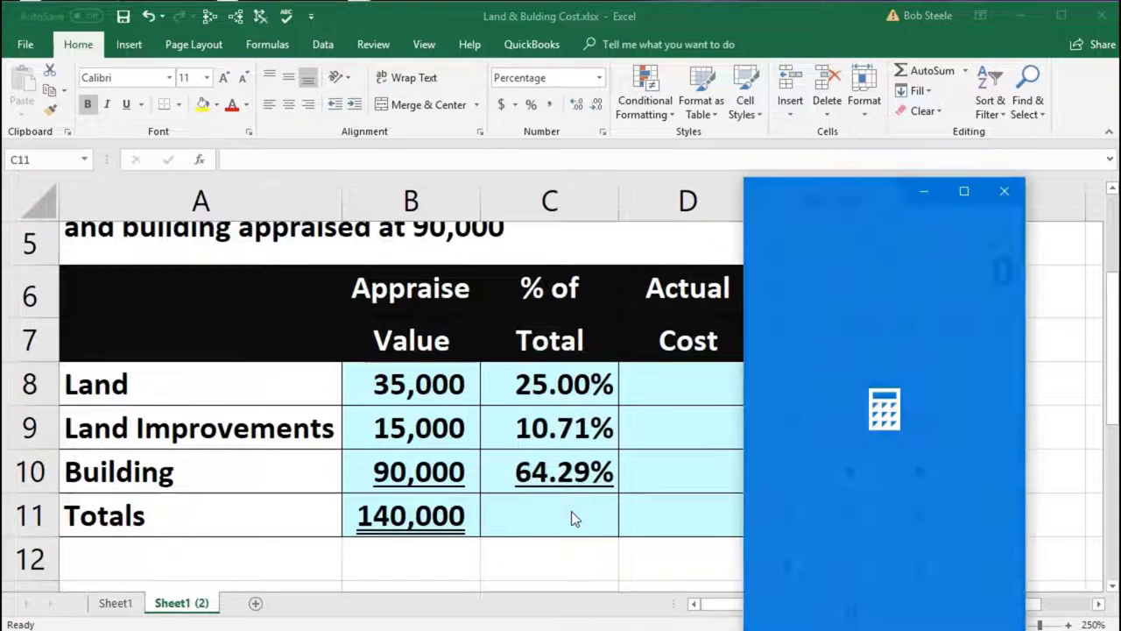
text(2)
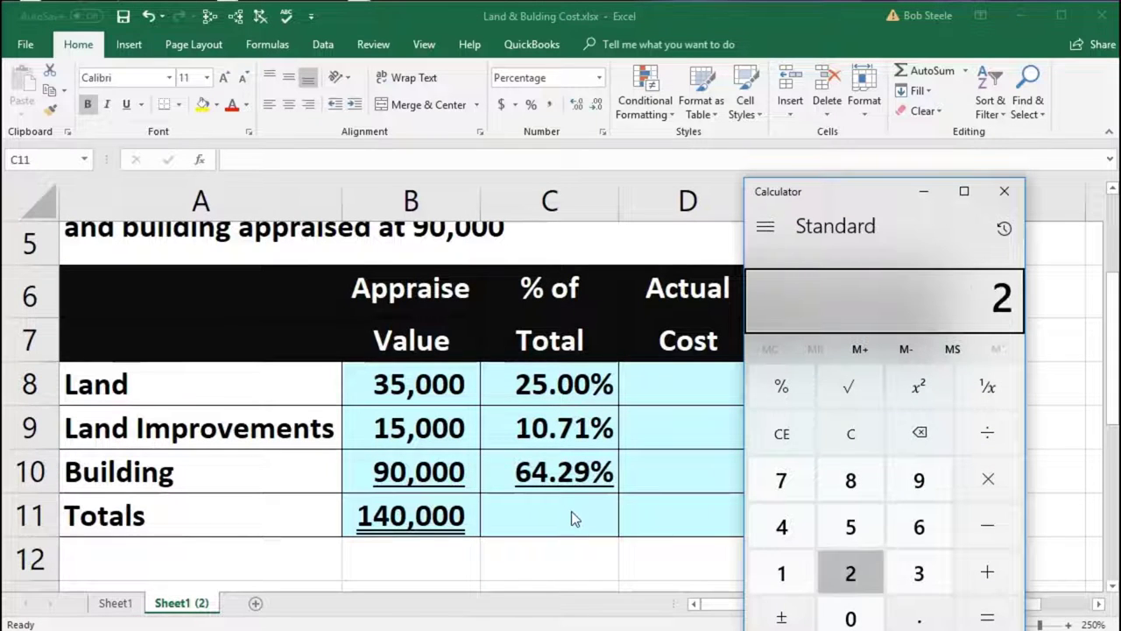
text(5+10.71)
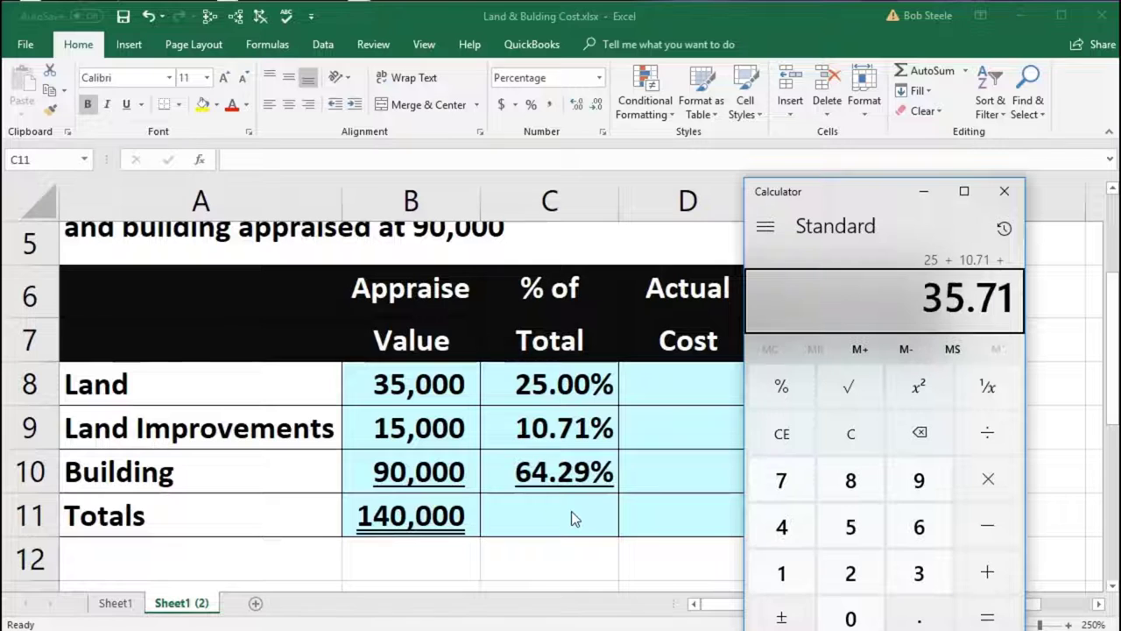
text(+64.29=)
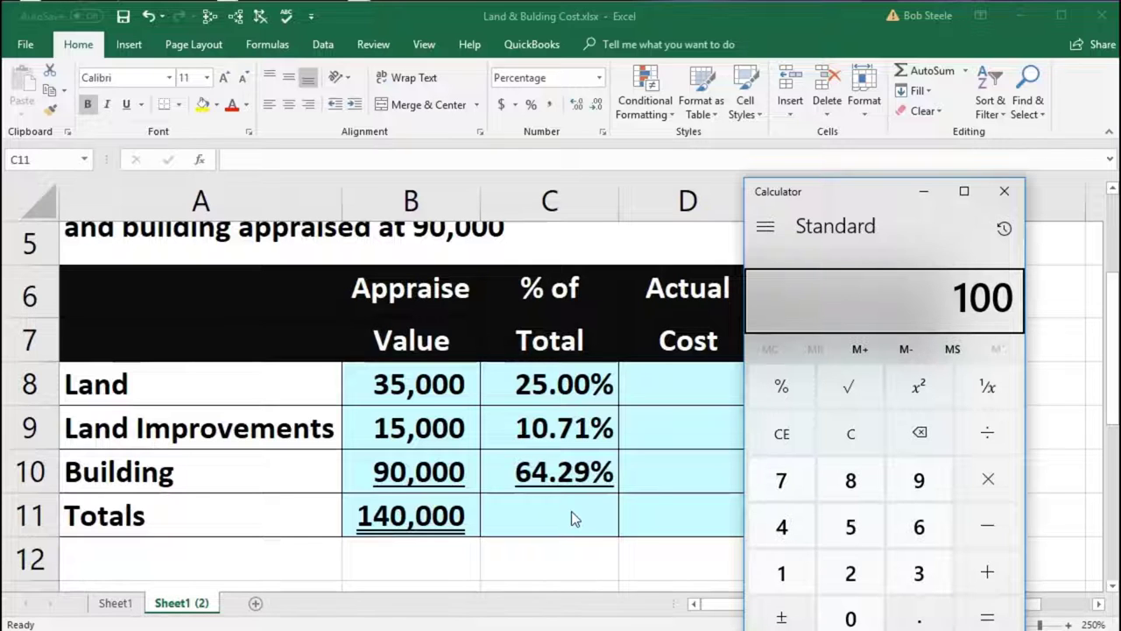
click(571, 511)
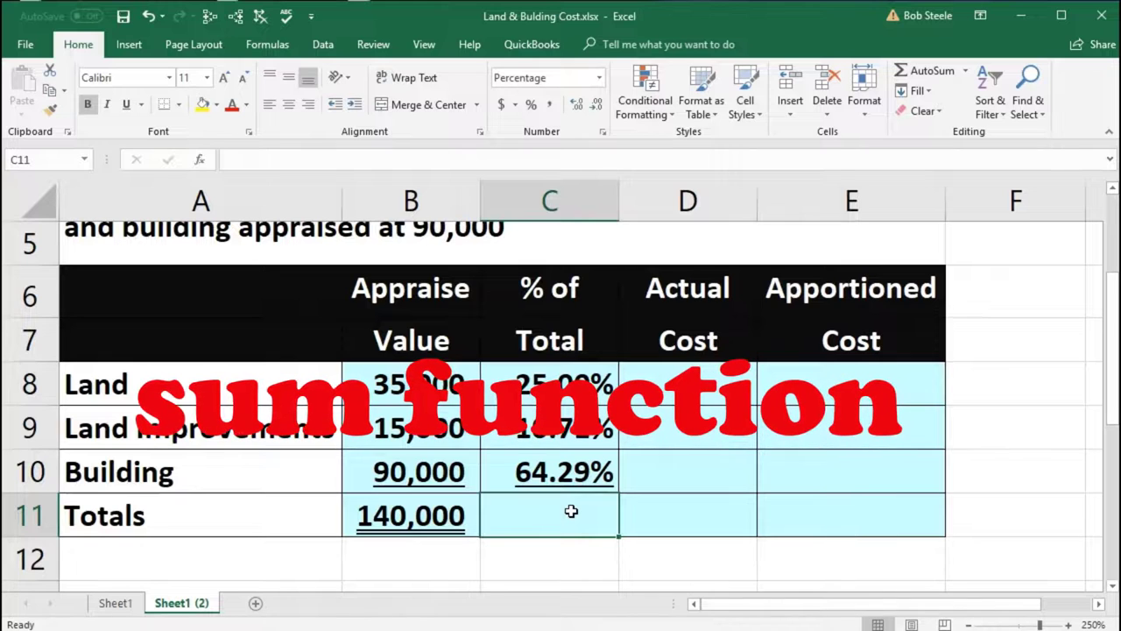
Step: Enter =SUM(C8:C10) in C11 so the percentages total 100.00%
text(=sum)
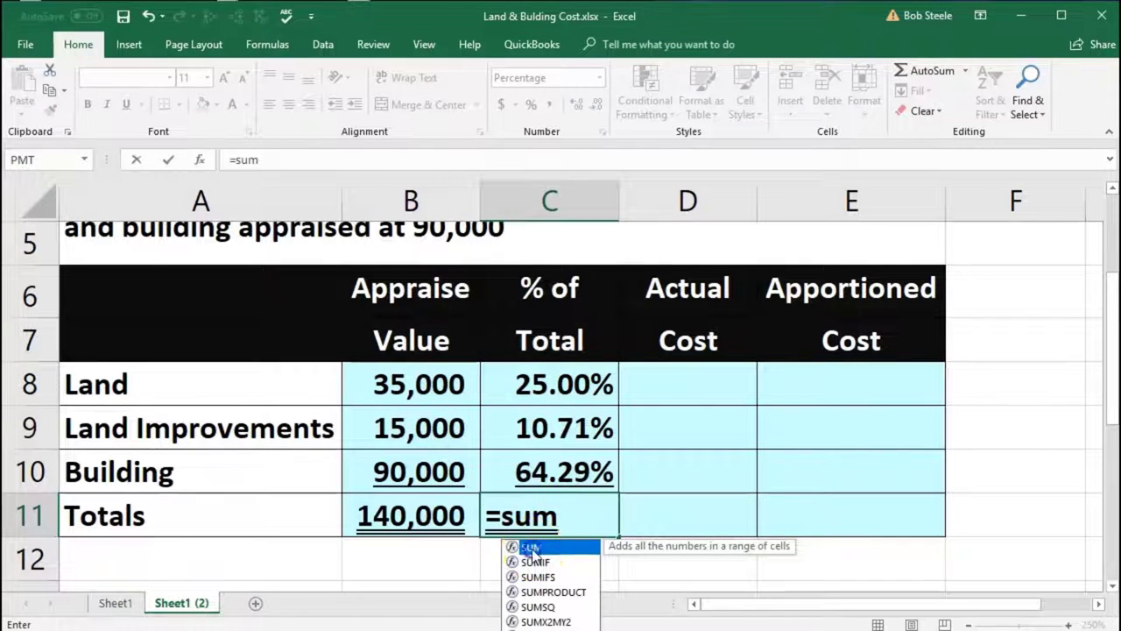
double_click(531, 548)
drag(531, 398, 520, 466)
key(Return)
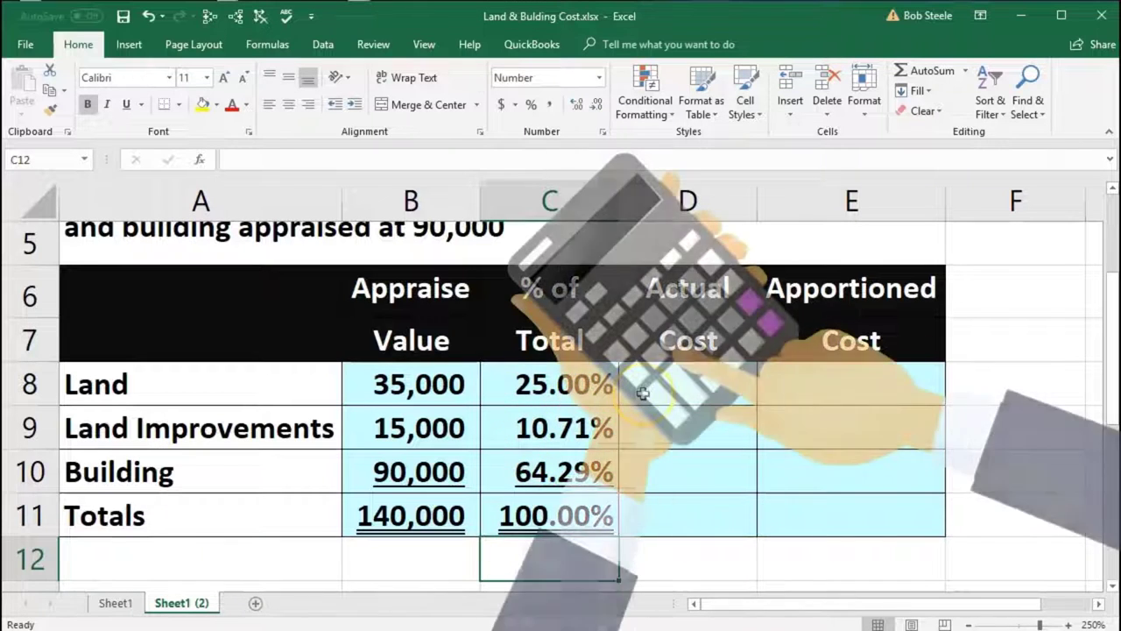
click(676, 394)
Step: Enter the 110,000 purchase price as Land's actual cost in D8
scroll(752, 390, up, 2)
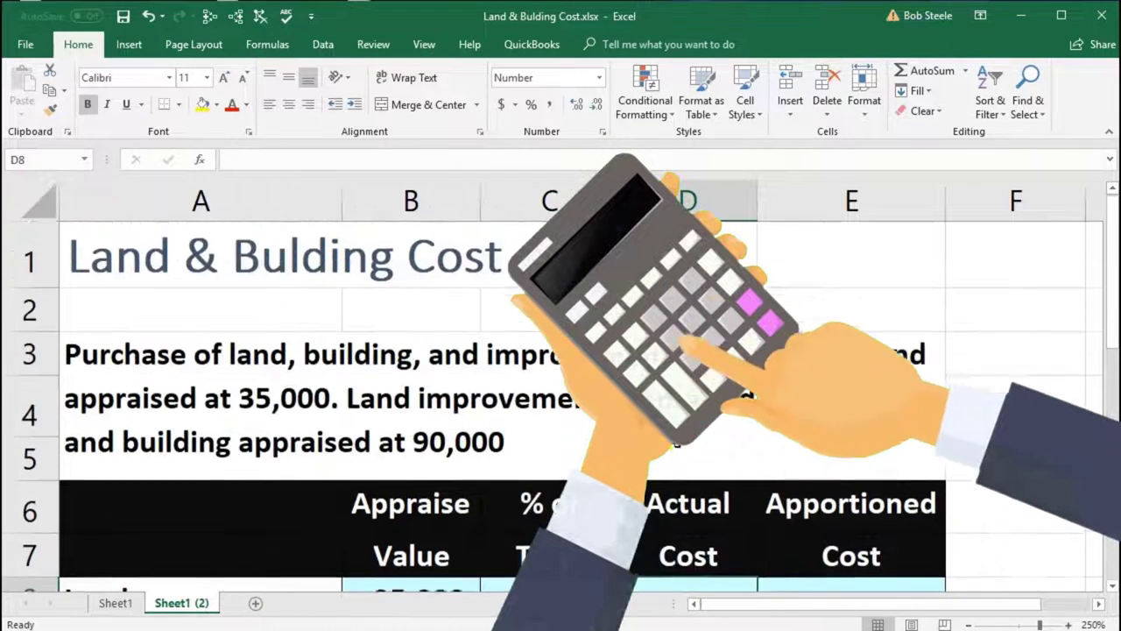
scroll(768, 383, down, 2)
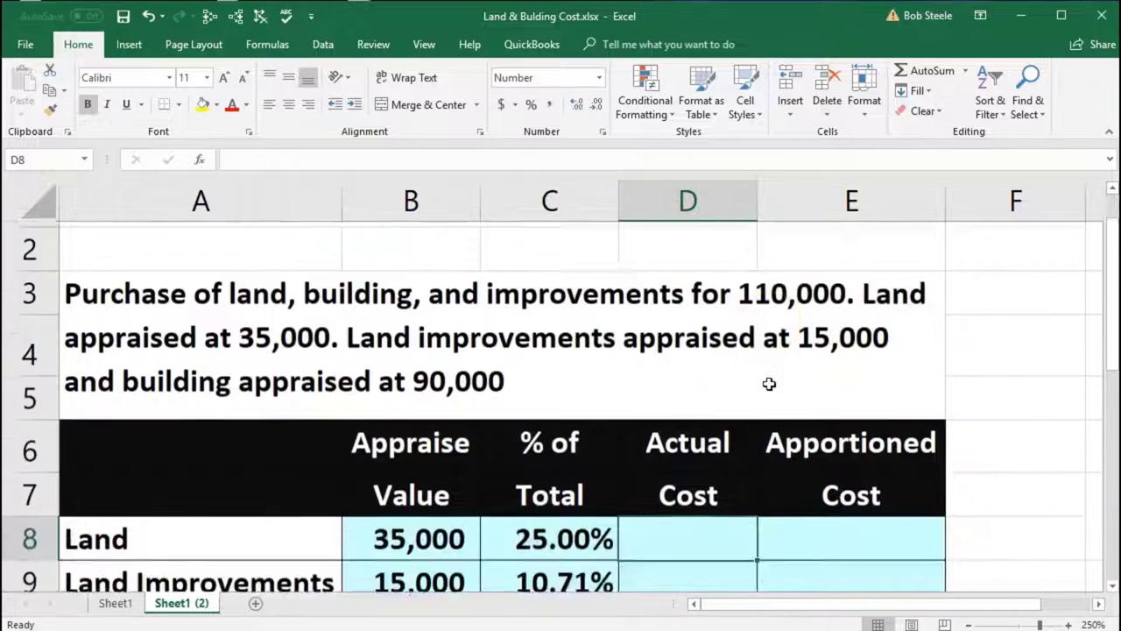
scroll(614, 419, up, 1)
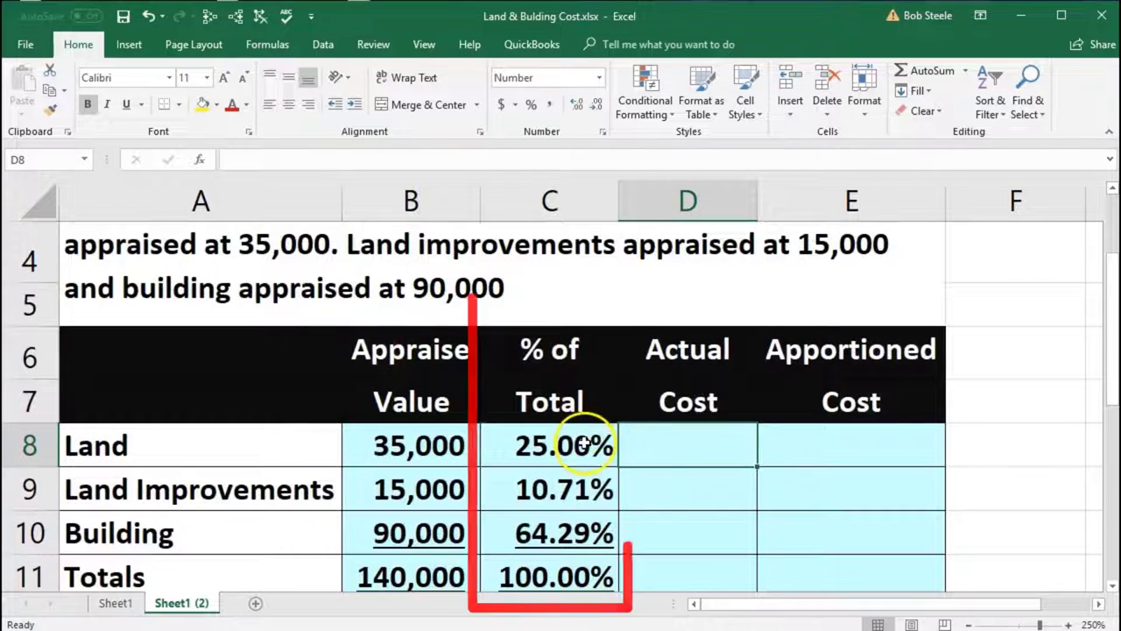
drag(601, 444, 585, 526)
click(666, 459)
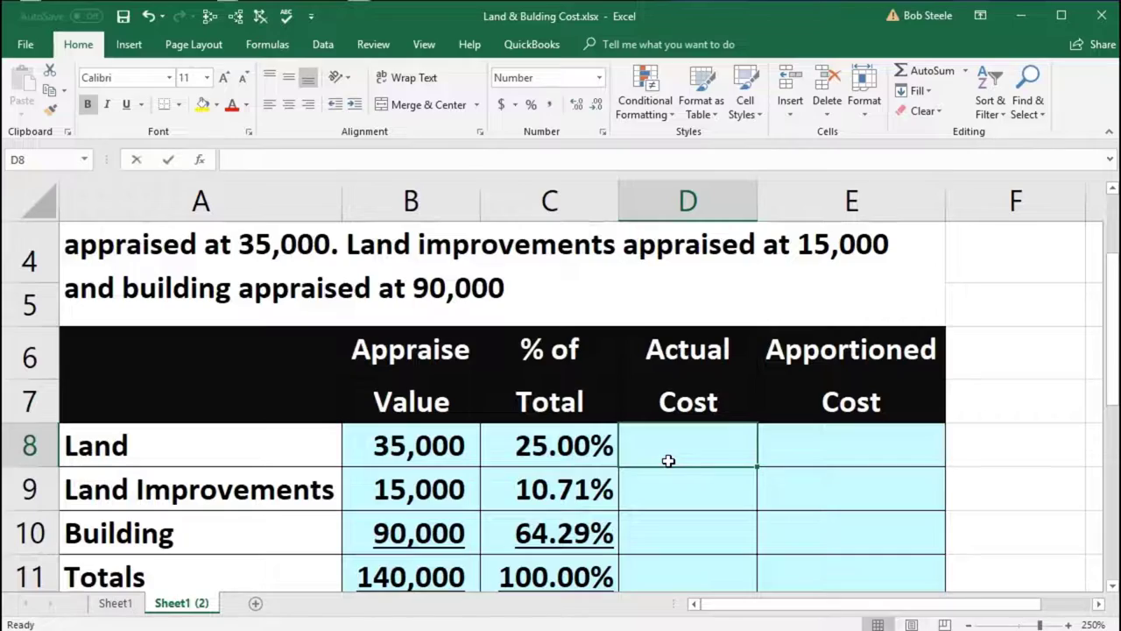
text(11)
text(0,000)
key(Return)
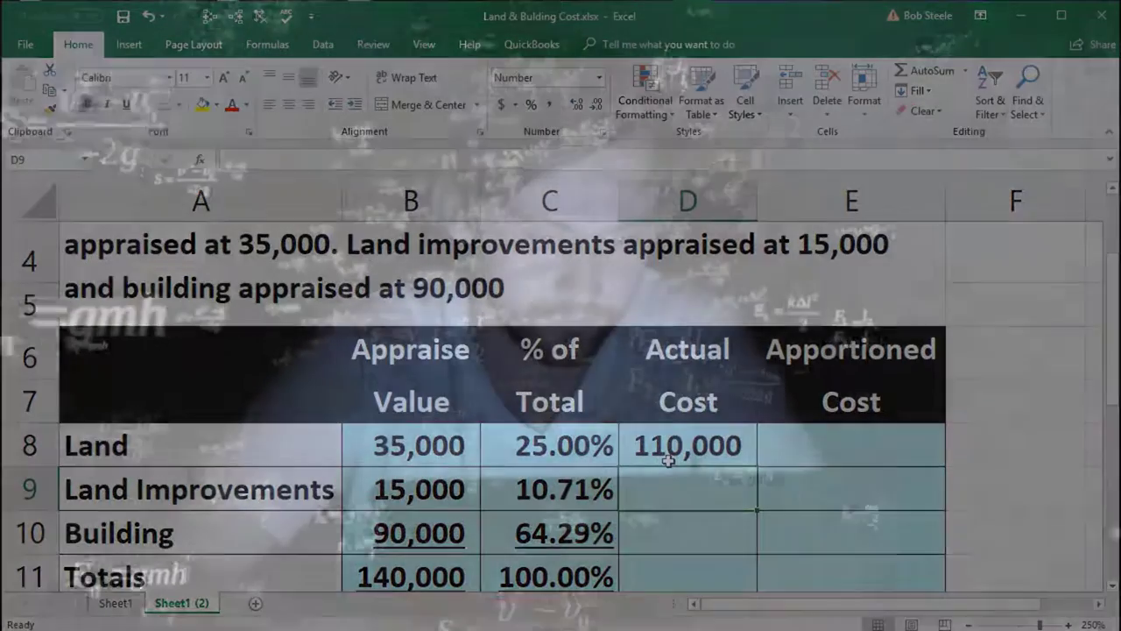
Step: Link D9 and D10 to the cost above so both show 110,000
text(=)
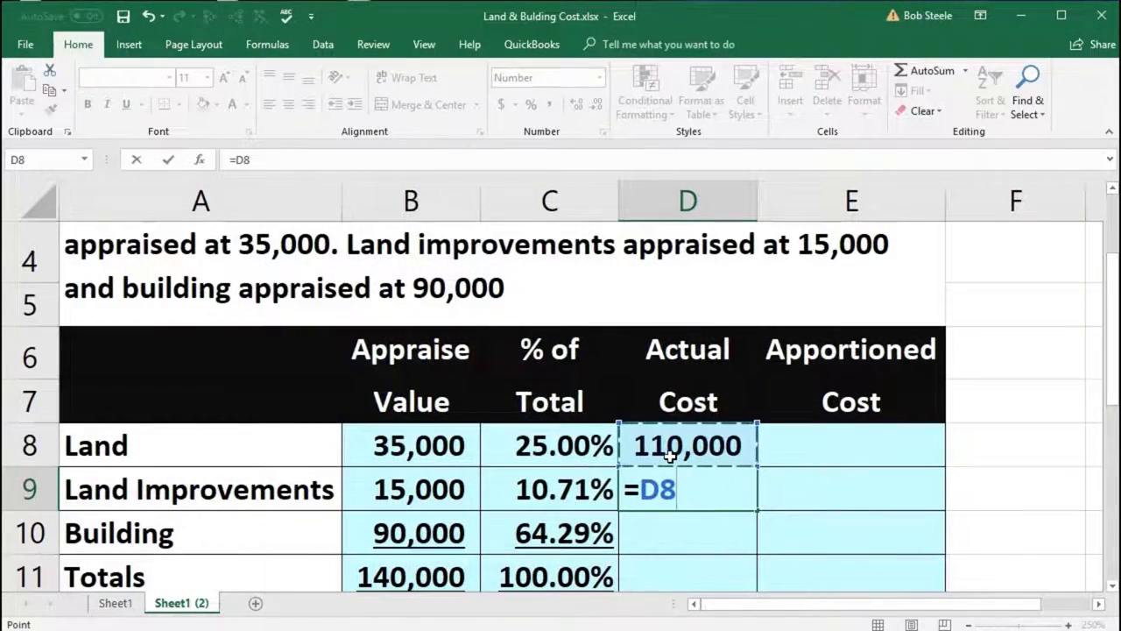
key(Return)
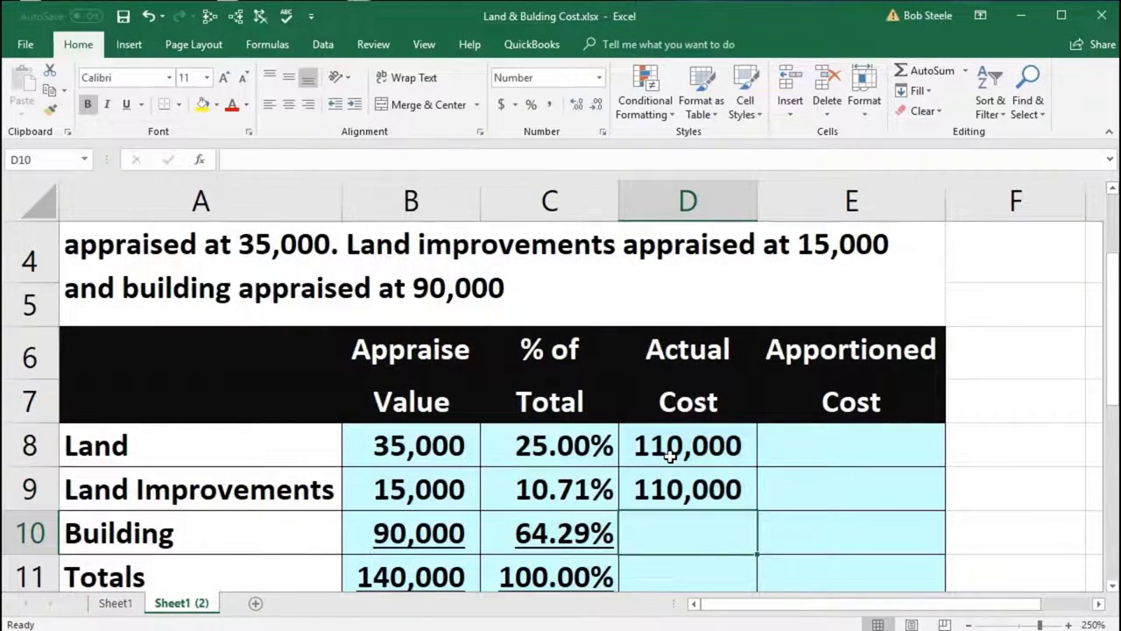
text(=)
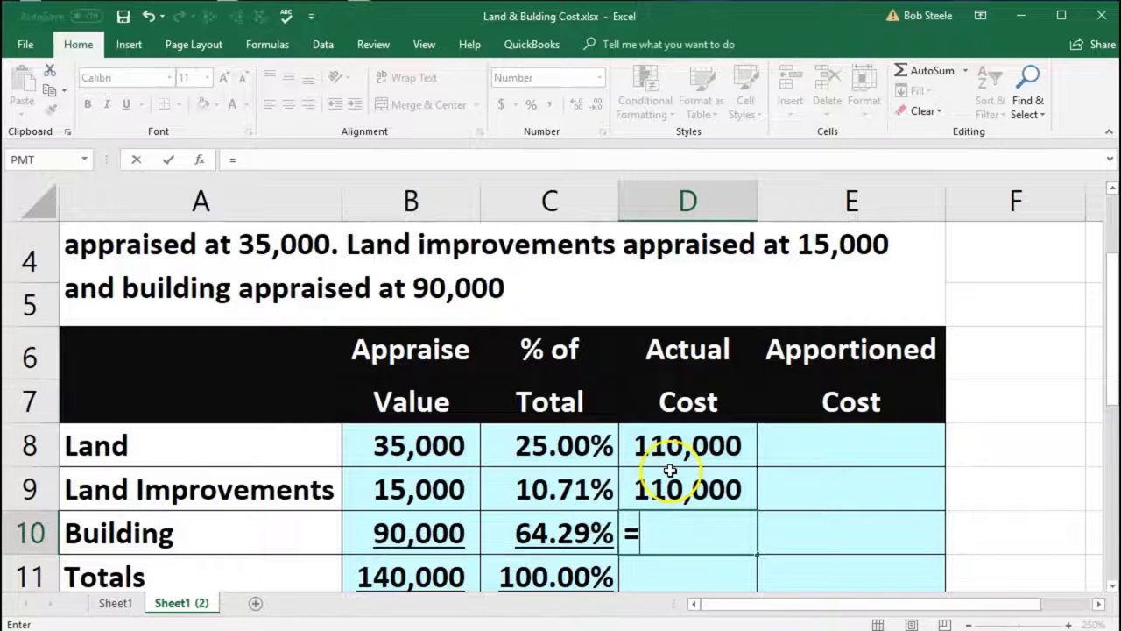
click(671, 481)
key(Return)
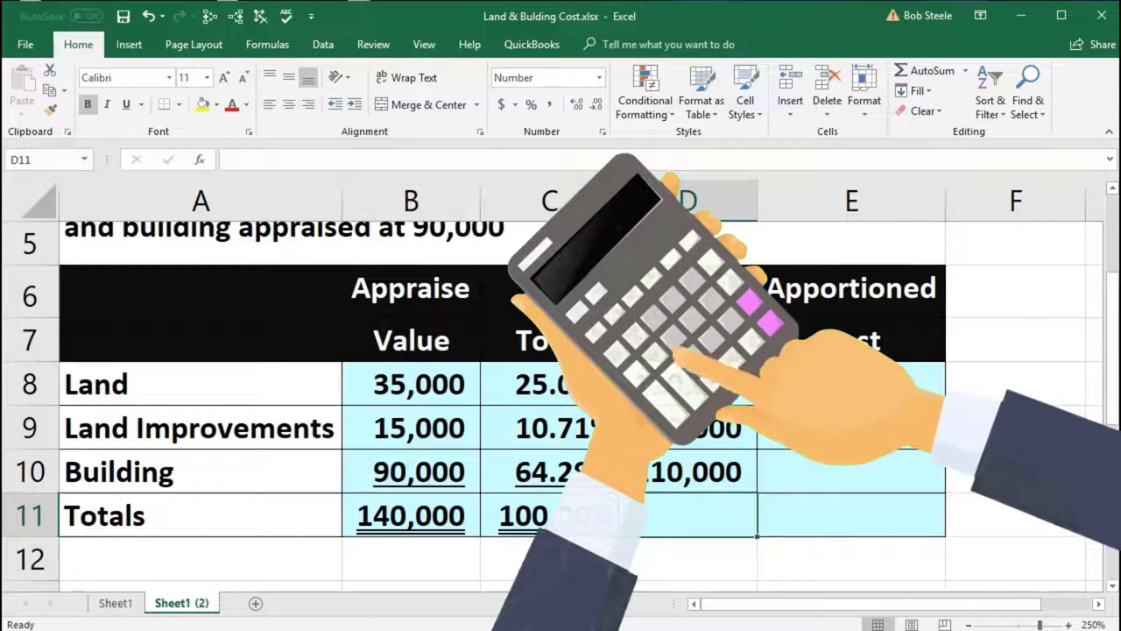
Step: Enter =D8*C8 in E8 for Land's apportioned cost of 27,500
click(819, 388)
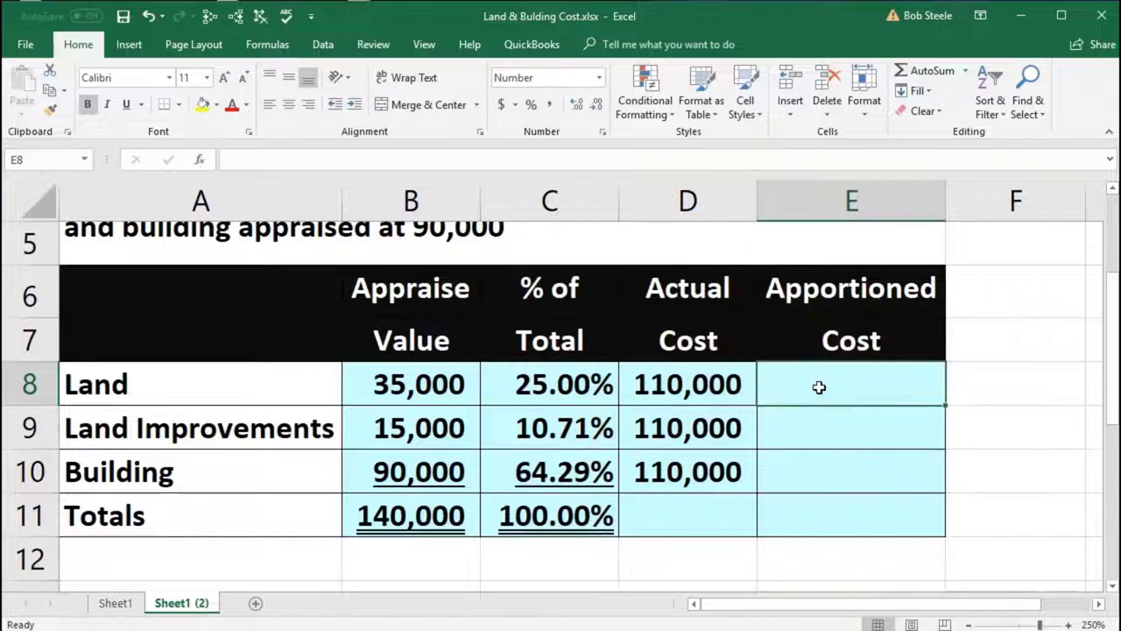
text(=)
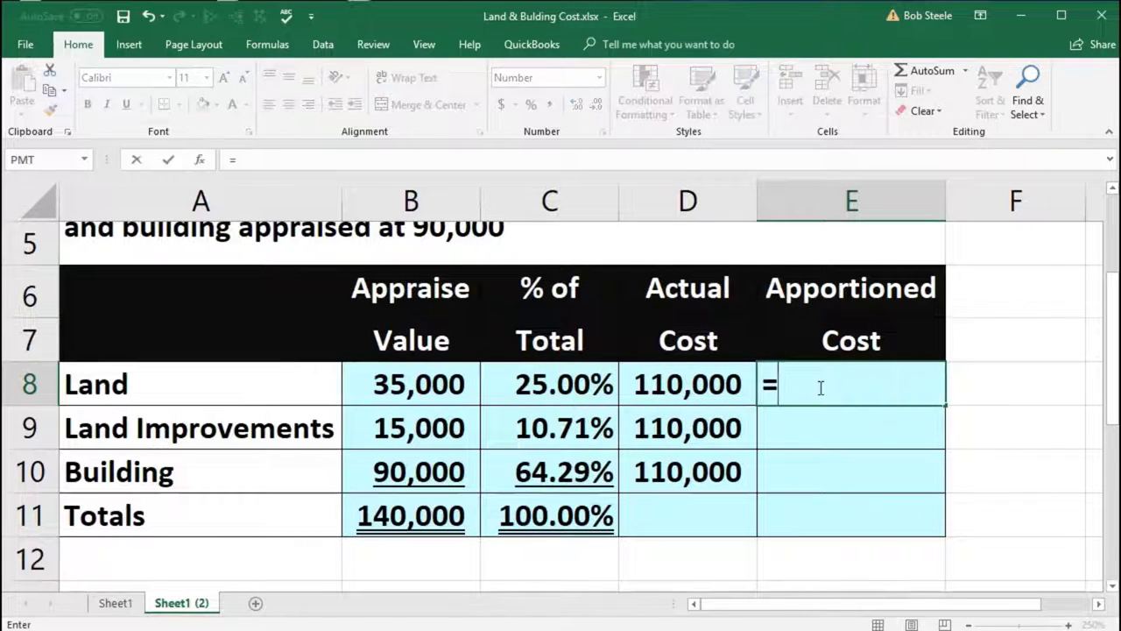
click(725, 391)
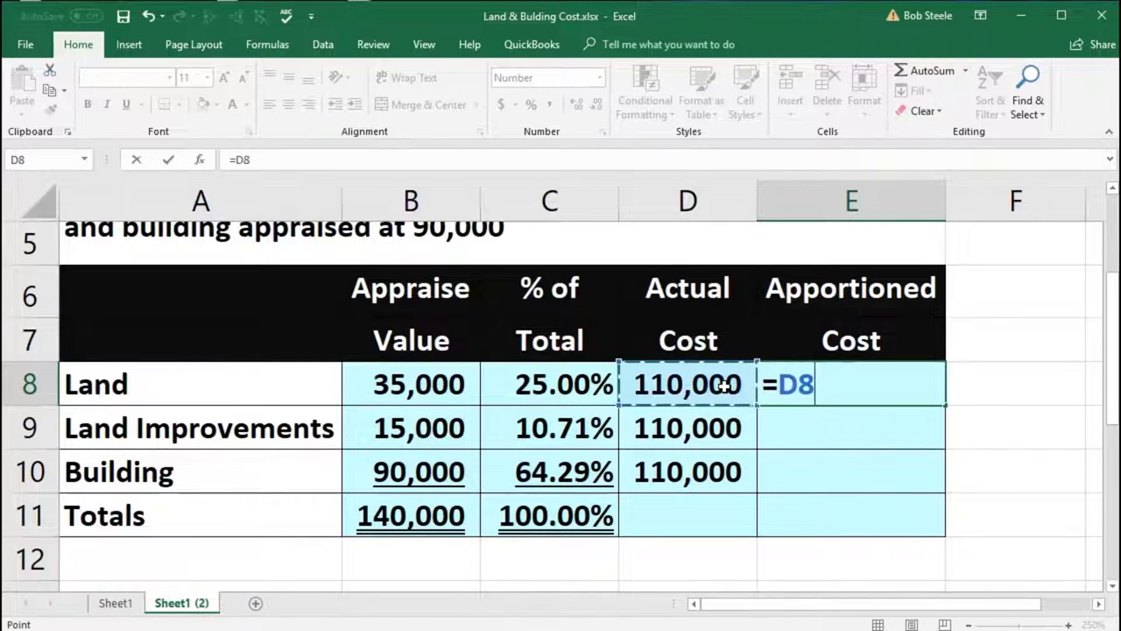
click(516, 382)
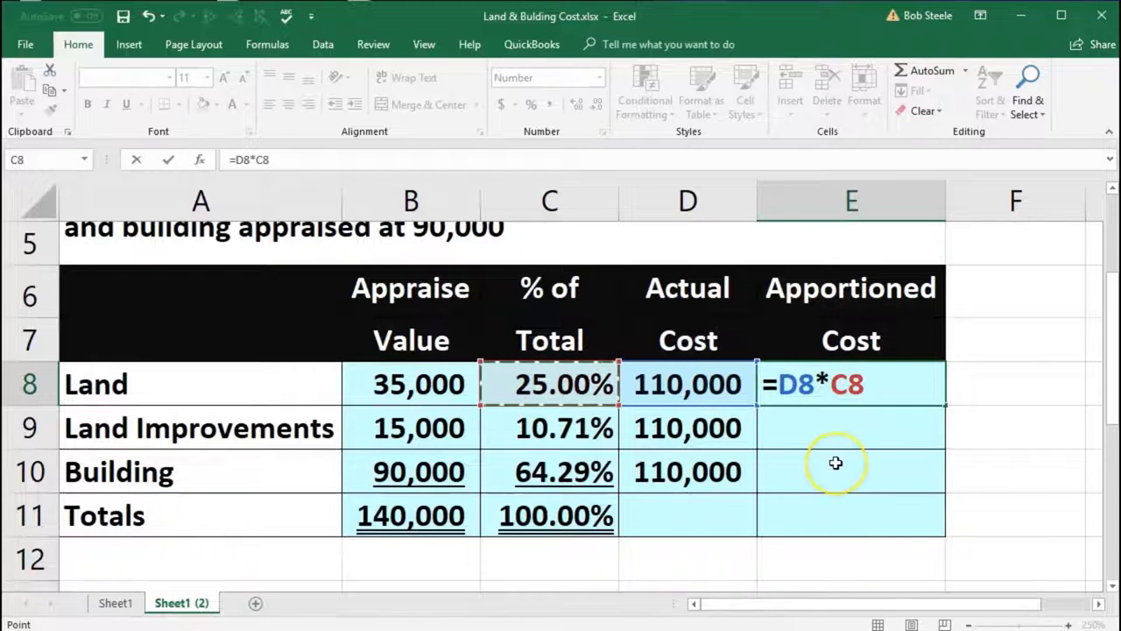
key(Return)
Step: Verify 110000*.25 equals 27,500 in Calculator, then close it
key(XF86Calculator)
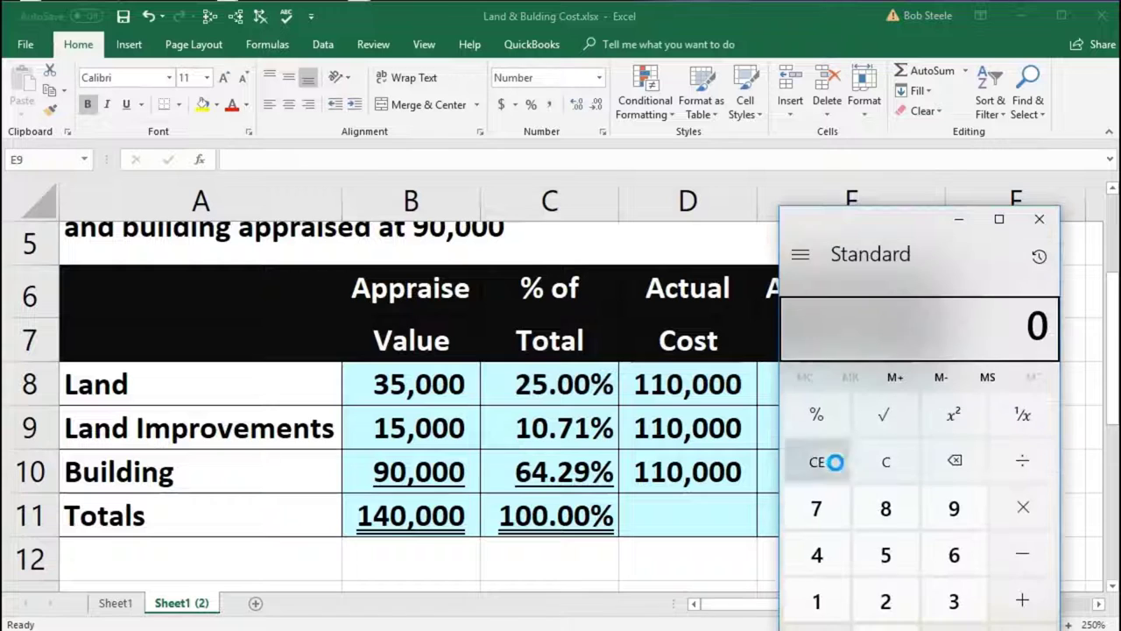
text(1)
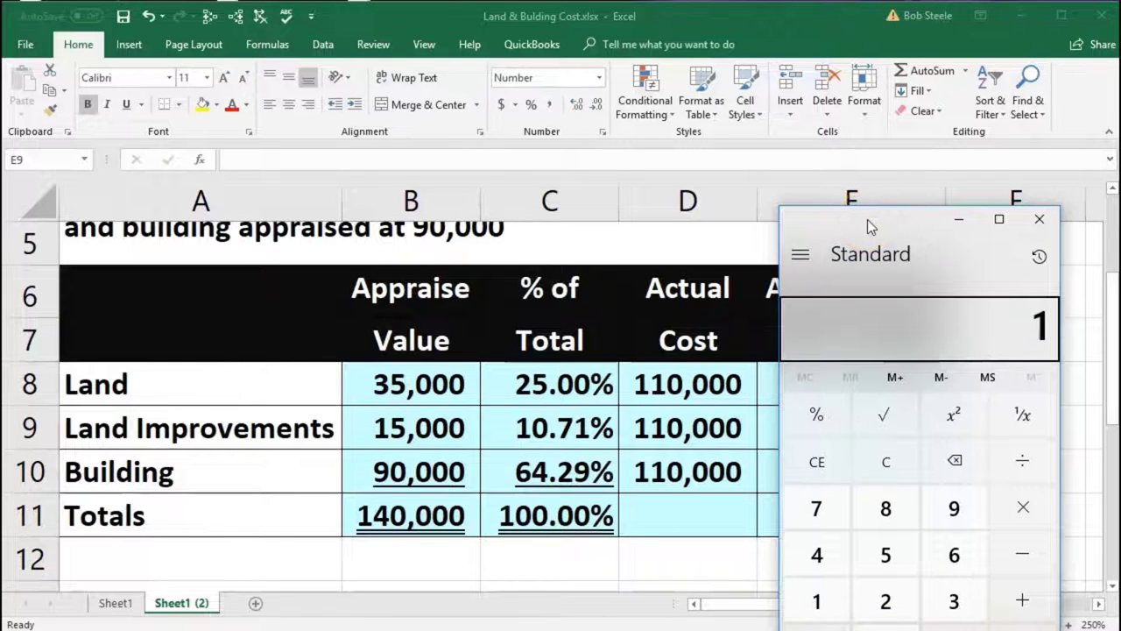
text(100000)
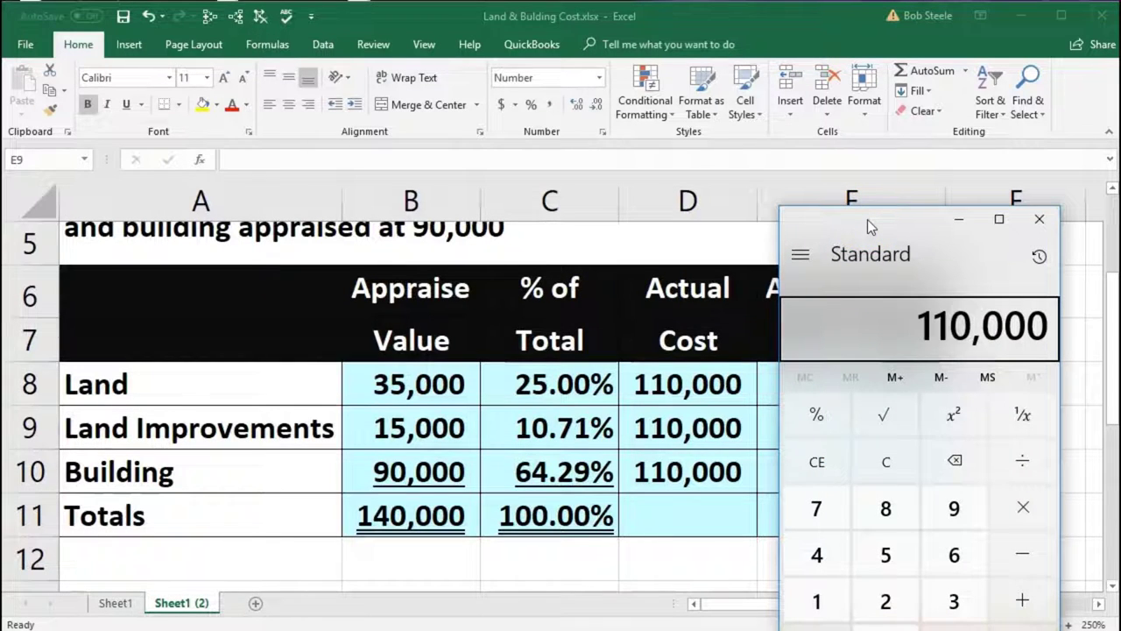
text(*.25)
key(Return)
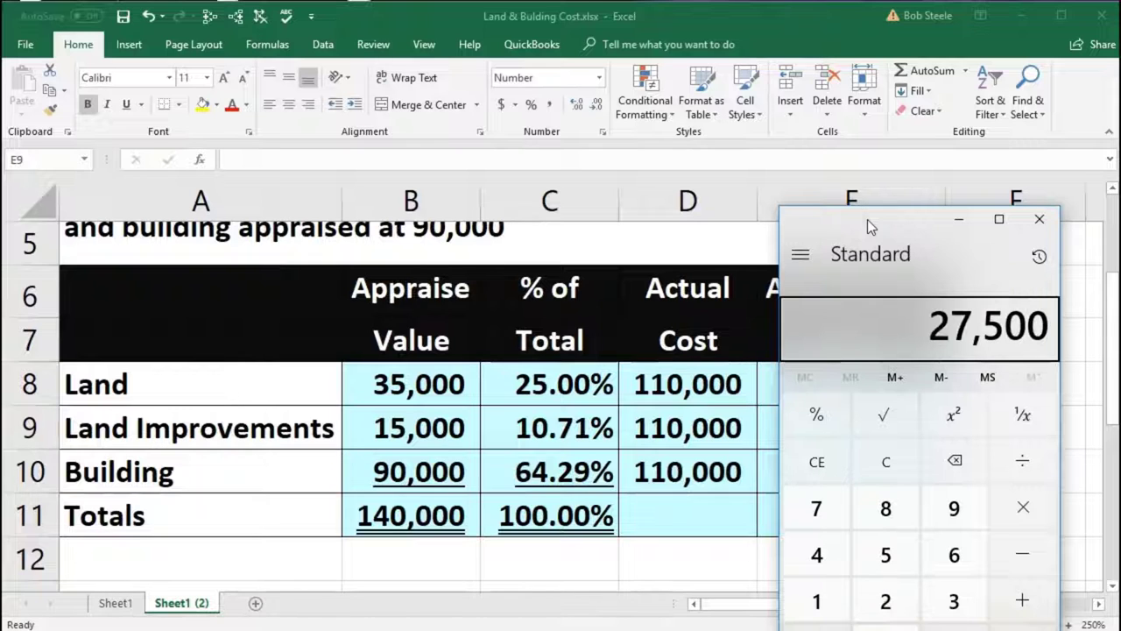
click(1040, 220)
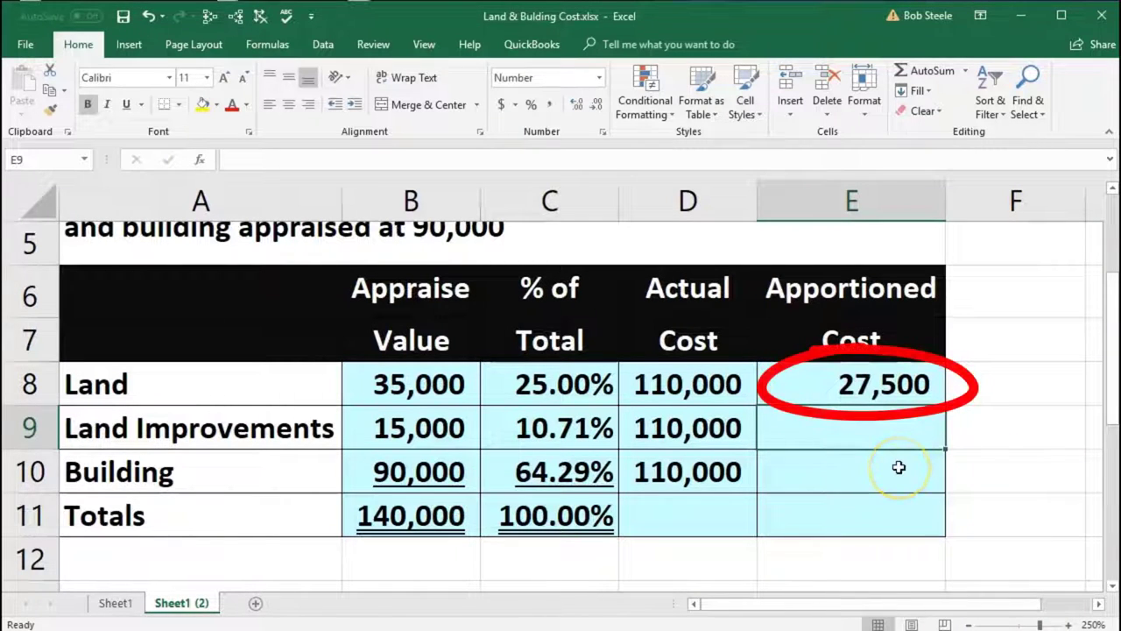
Step: Enter =C9*D9 in E9 and =C10*D10 in E10, giving 11,786 and 70,714
text(=)
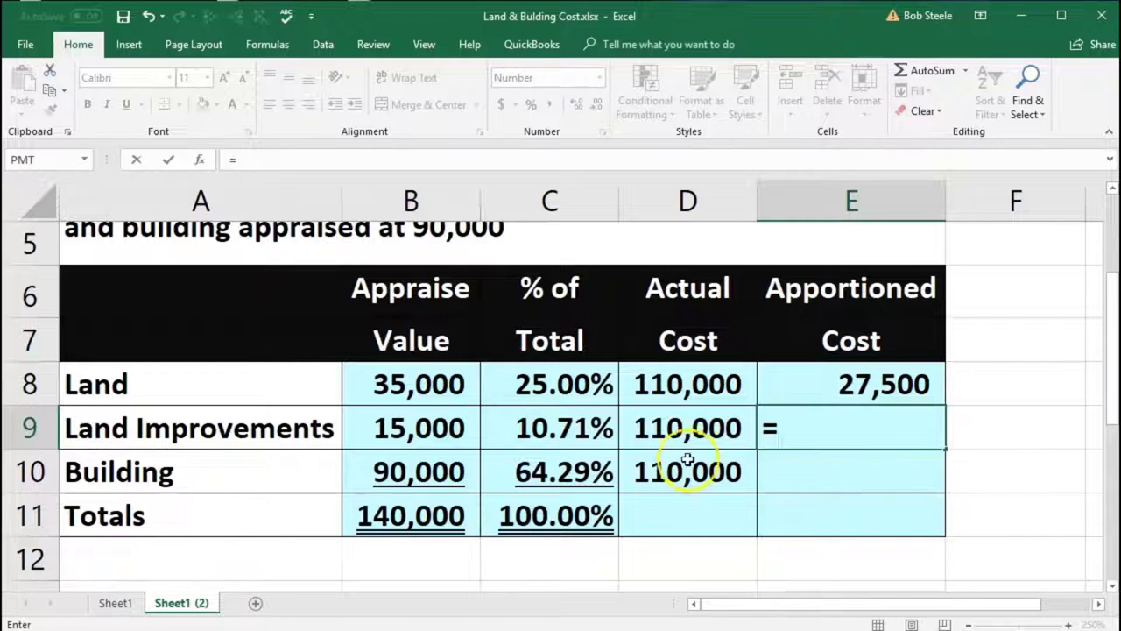
click(545, 427)
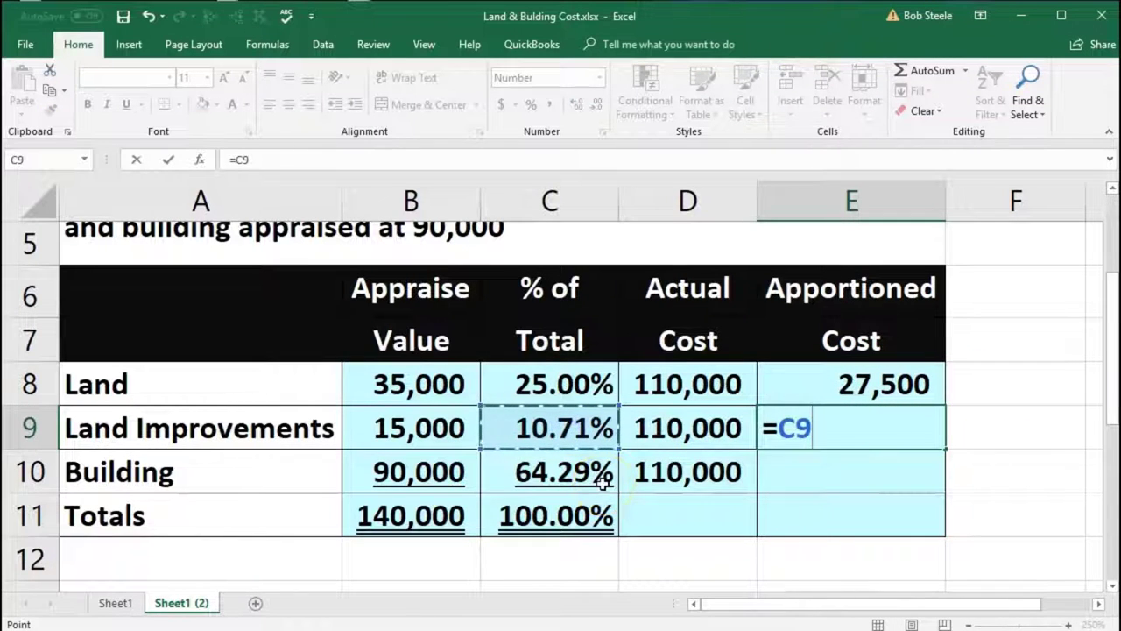
click(699, 431)
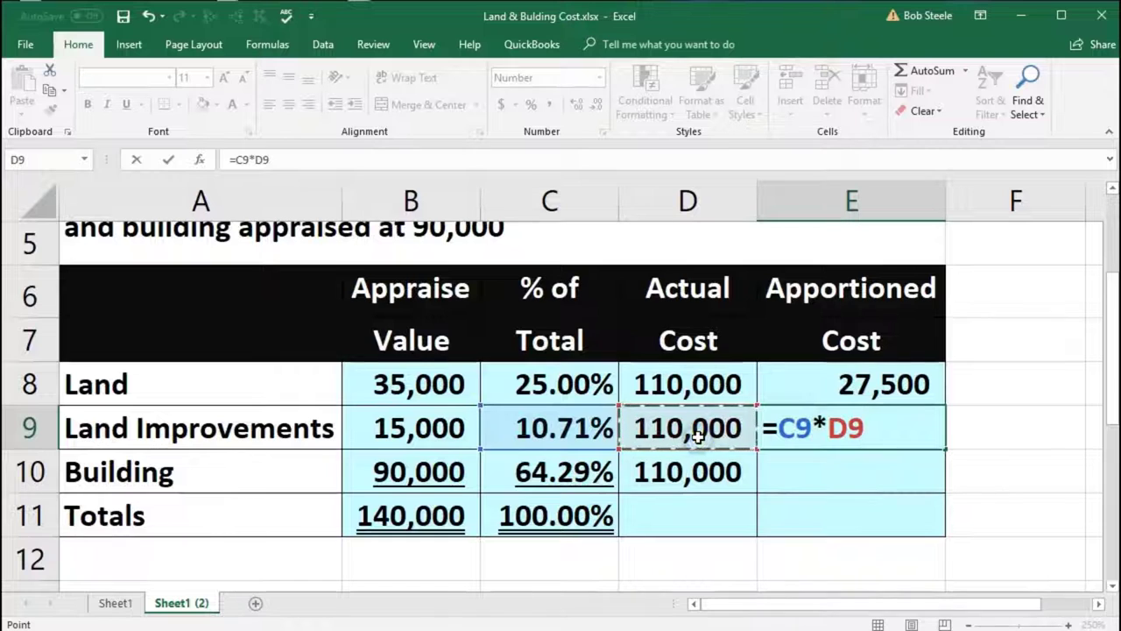
key(Return)
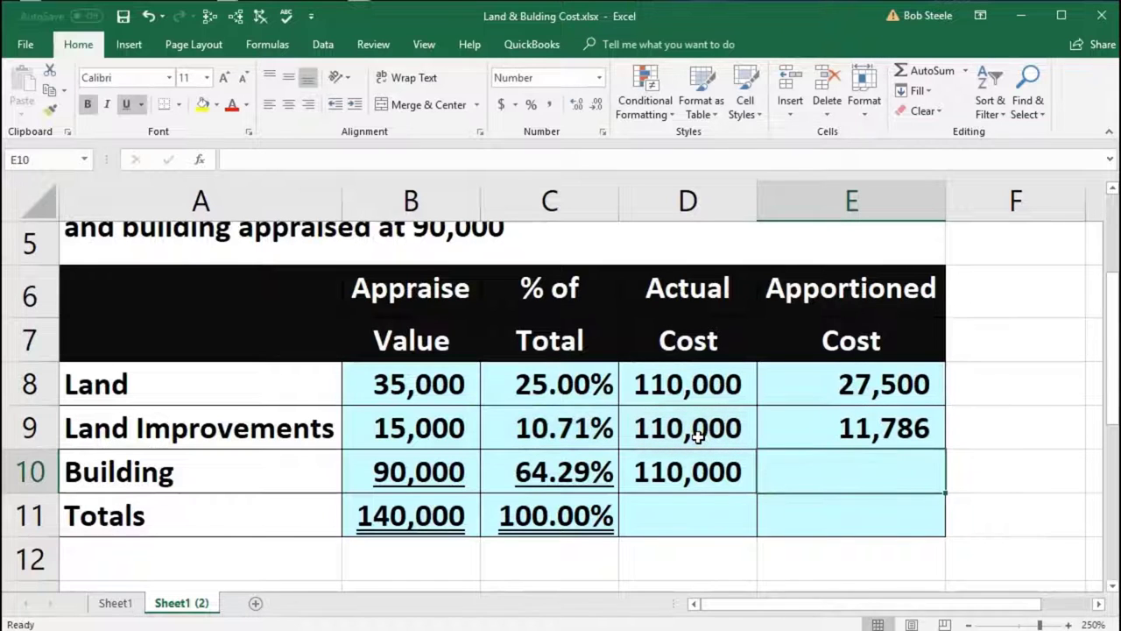
text(=)
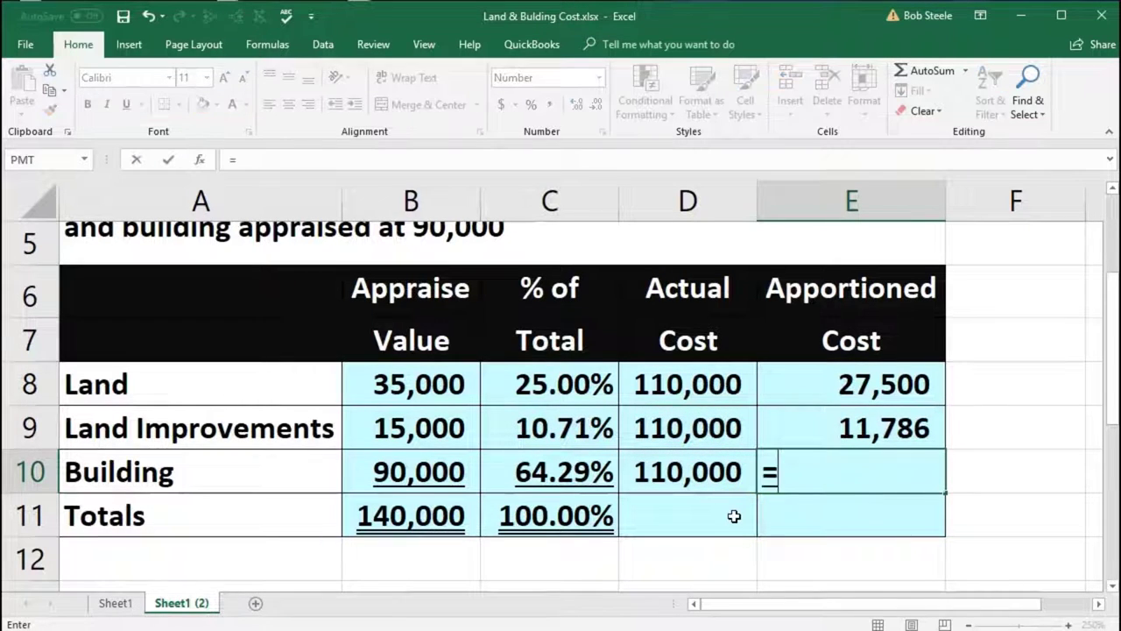
click(565, 471)
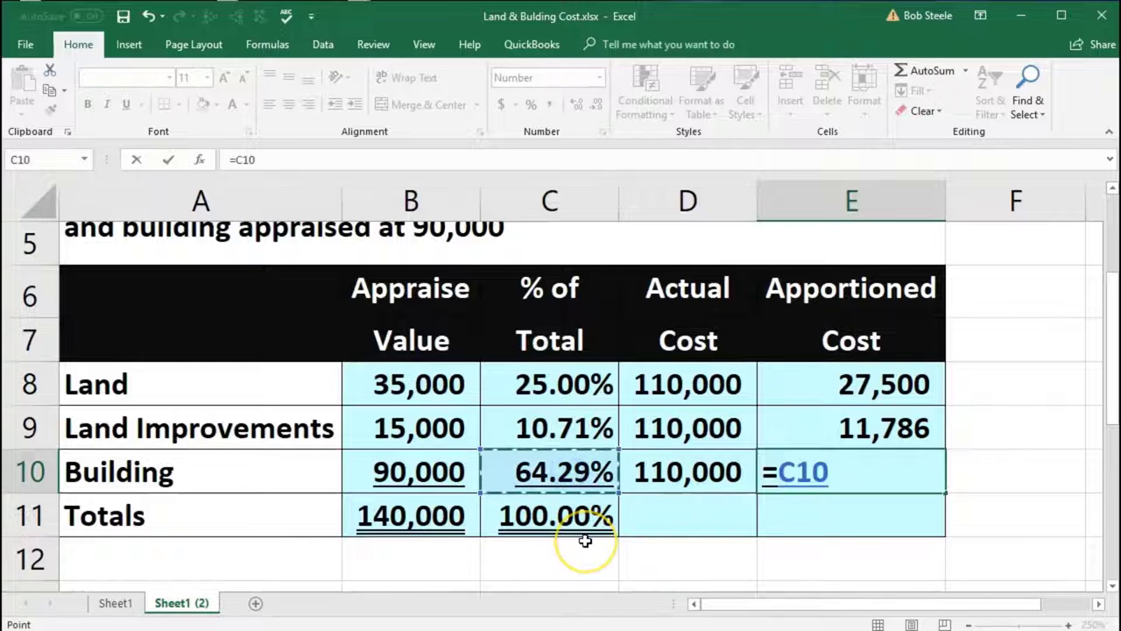
text(*)
click(668, 485)
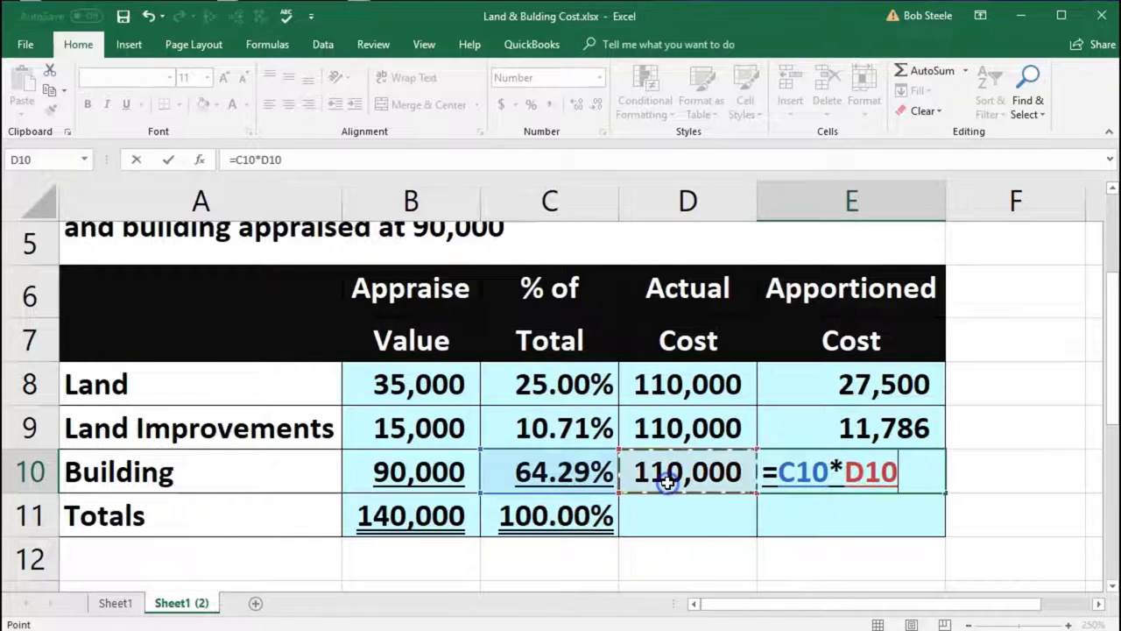
key(Return)
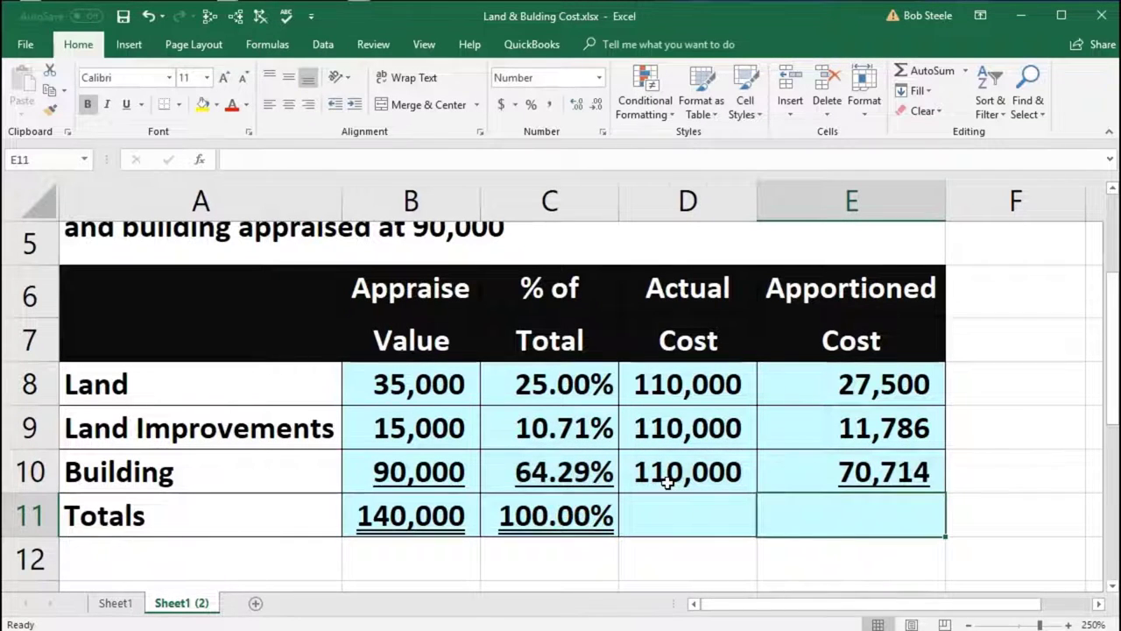
key(XF86Calculator)
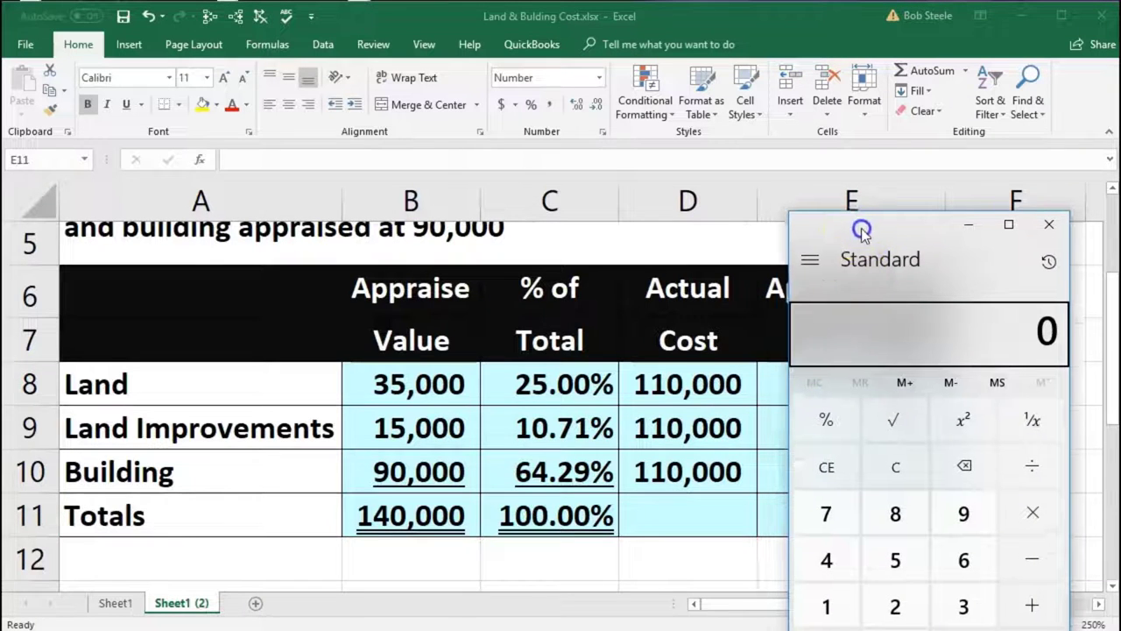
Step: Add 27,500 + 11,786 + 70,714 in Calculator to confirm 110,000, then close it
drag(851, 218, 606, 229)
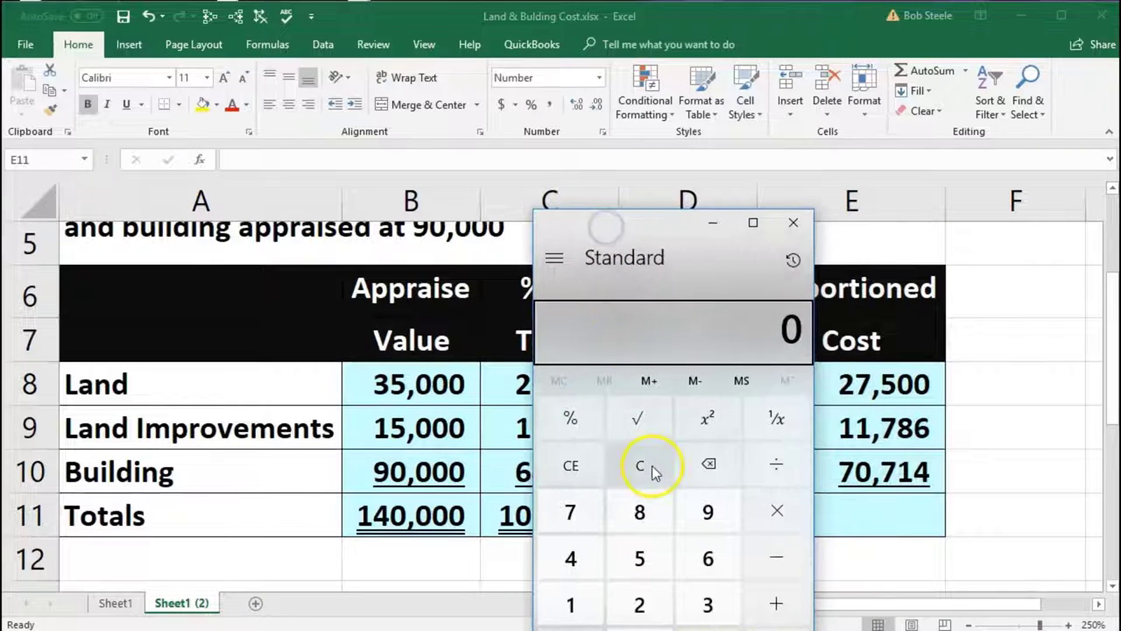
text(27500+11)
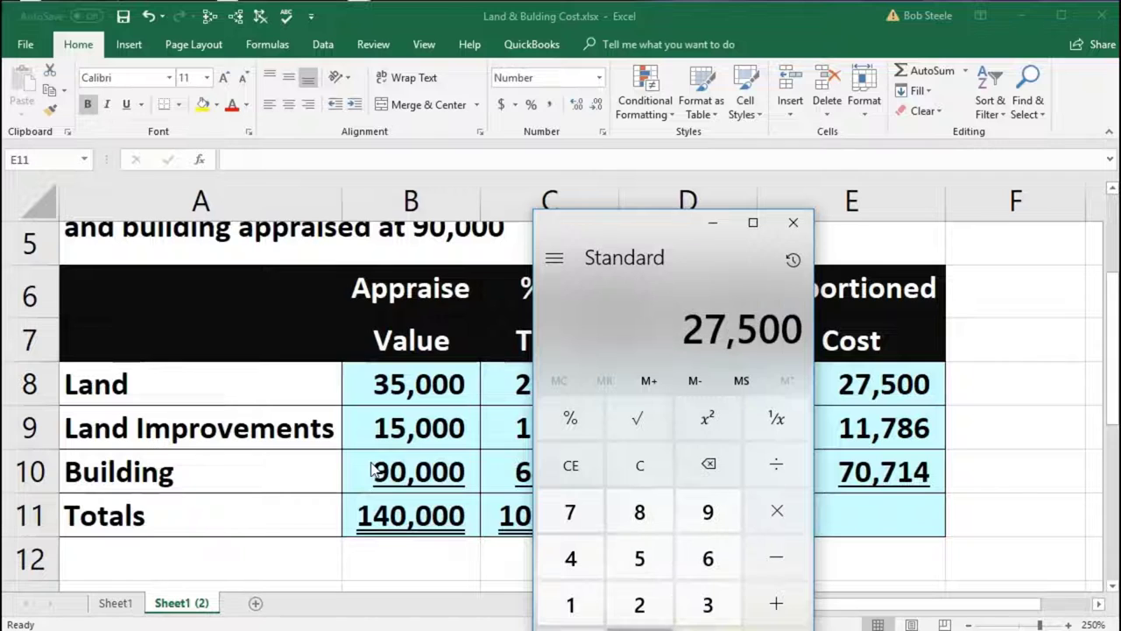
text(786+70)
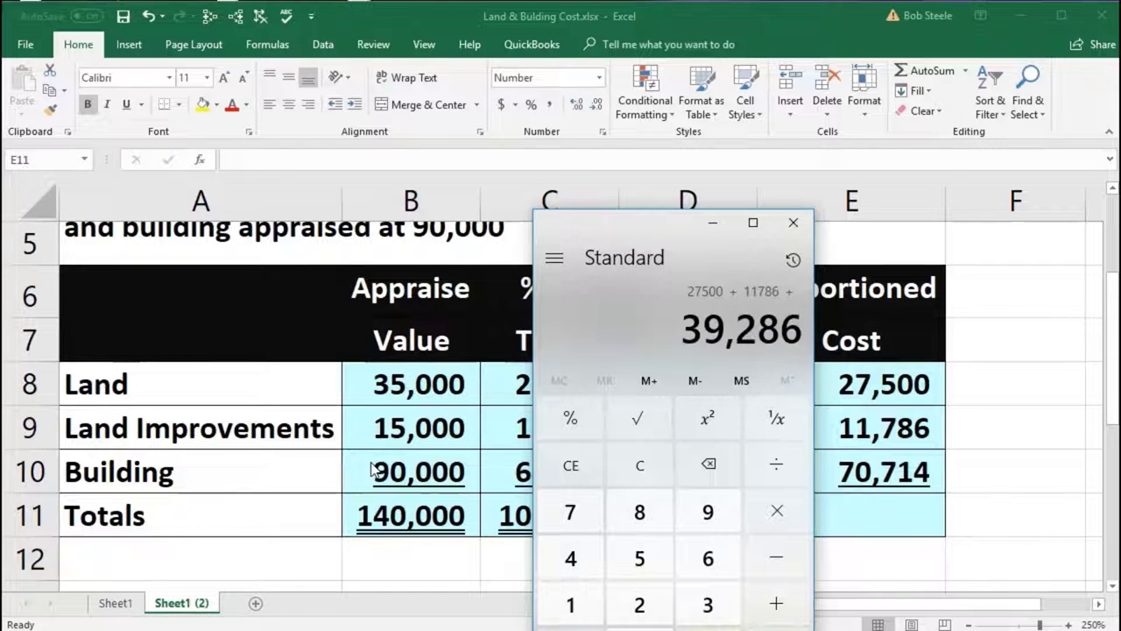
text(714)
key(Return)
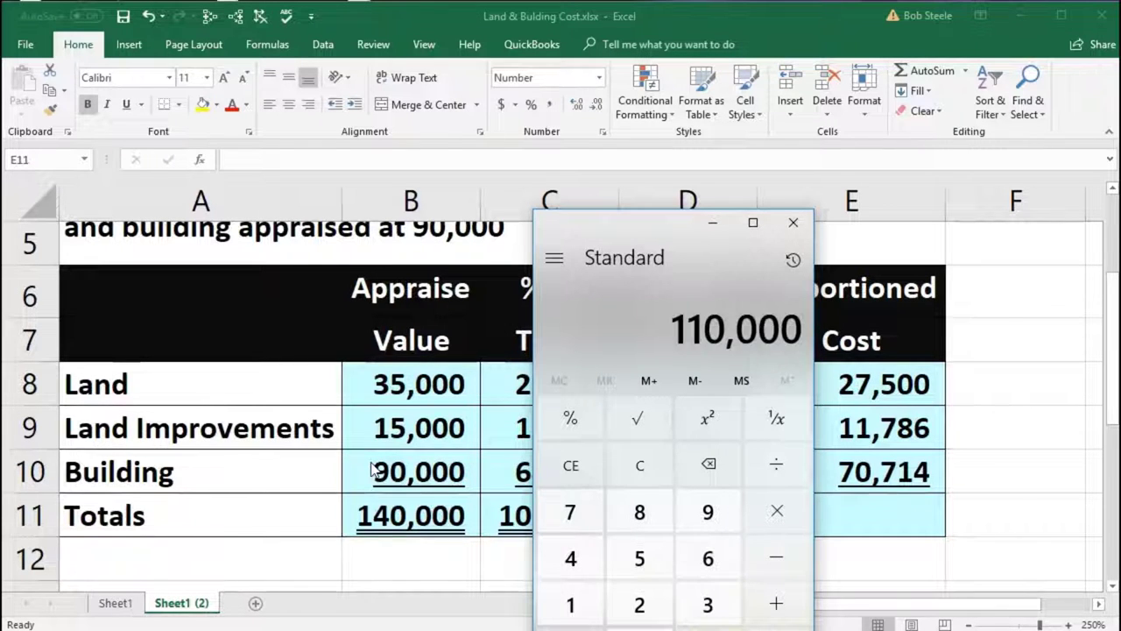
click(788, 223)
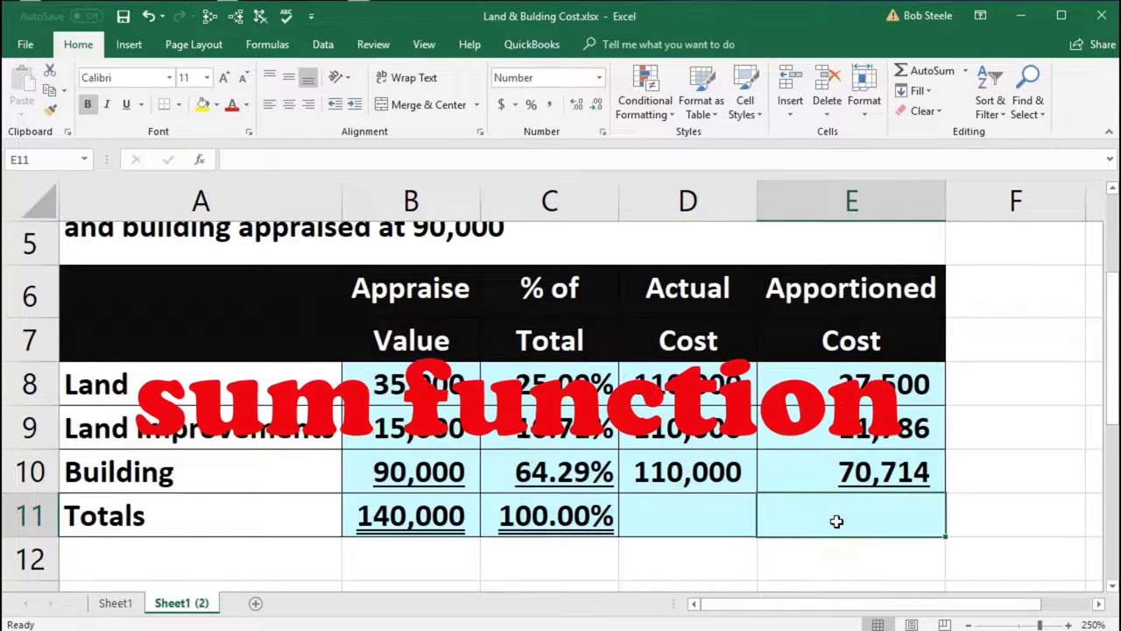
Step: Enter =SUM(E8:E10) in E11 so the apportioned costs total 110,000
text(=)
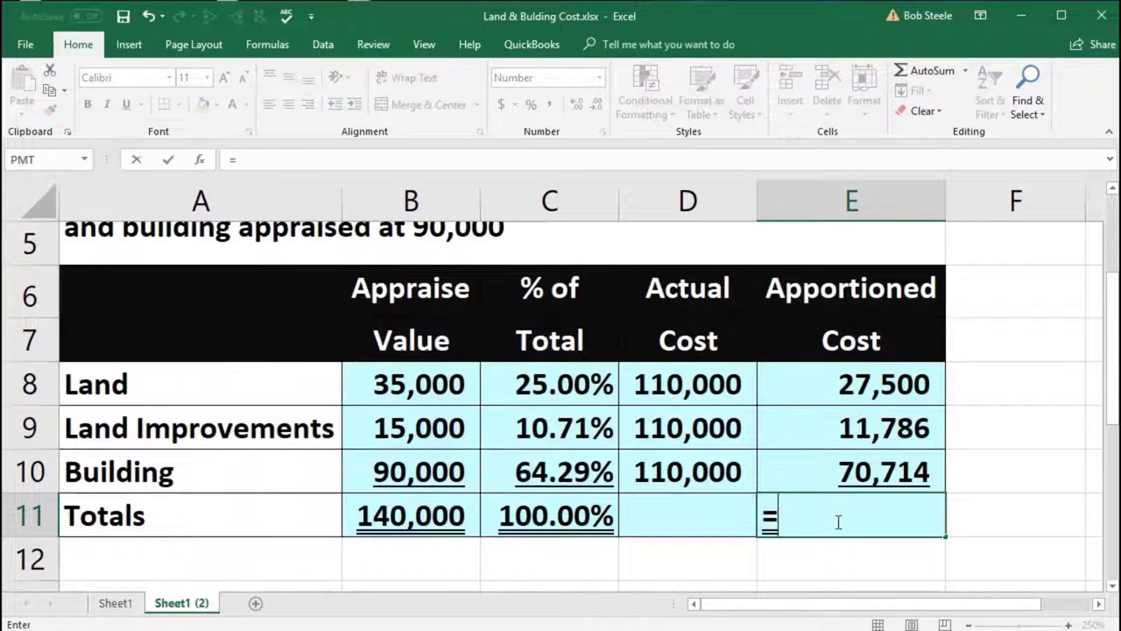
text(sum)
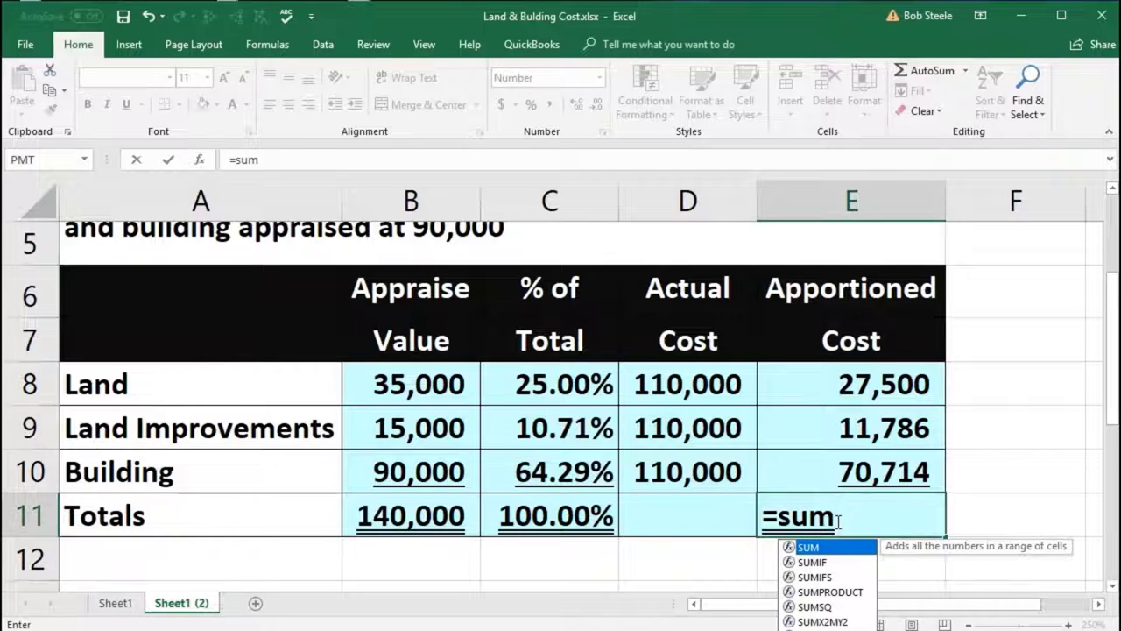
double_click(808, 547)
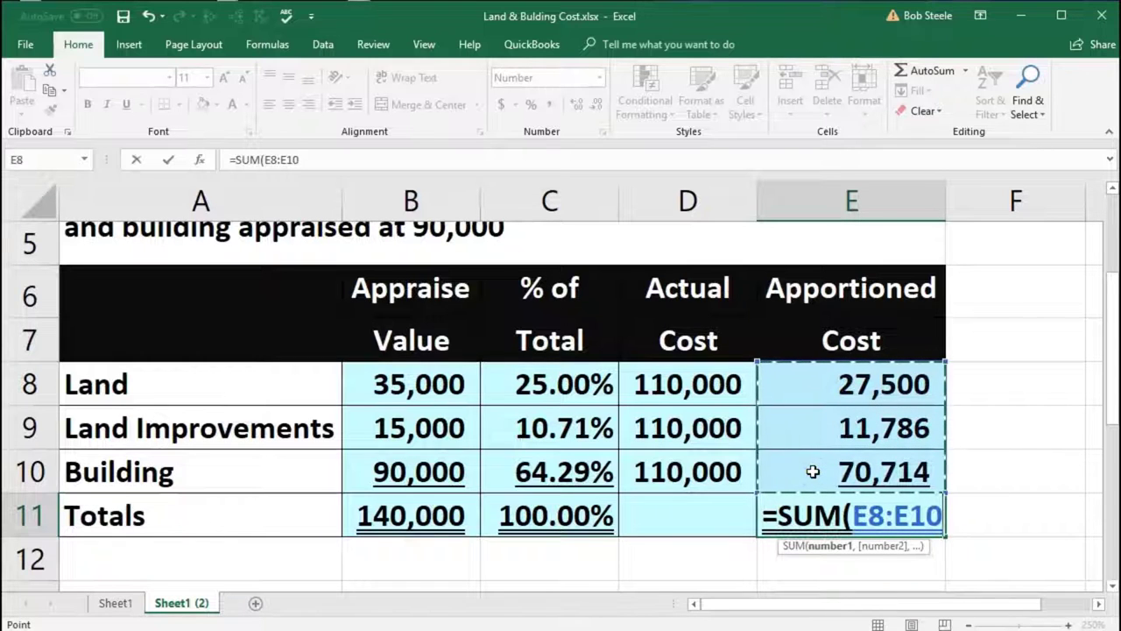
key(Return)
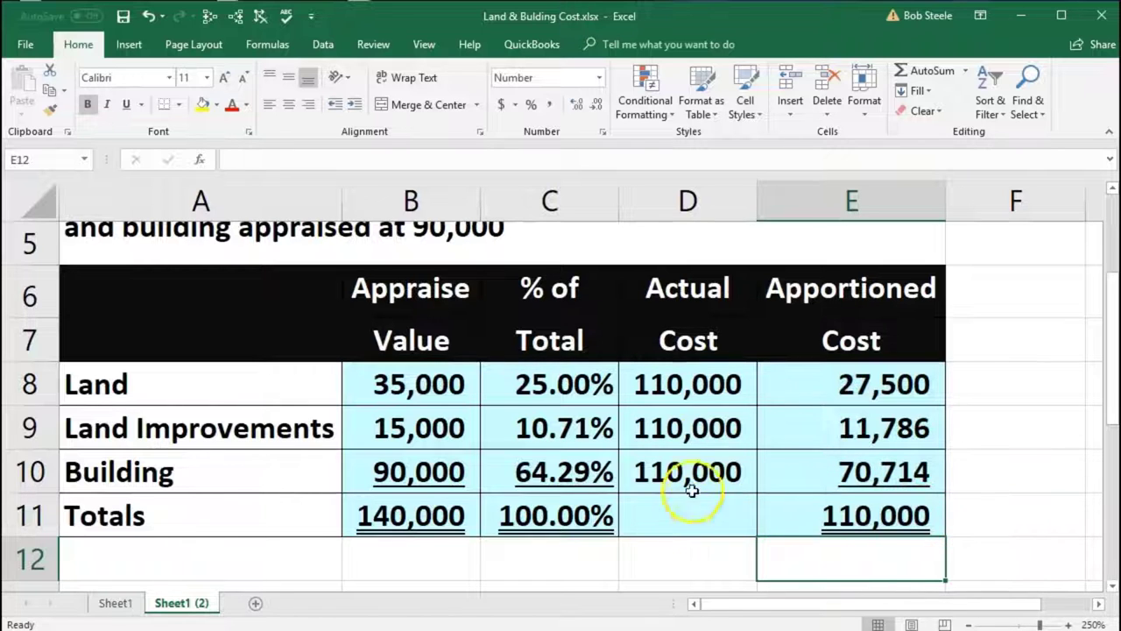
scroll(679, 386, up, 2)
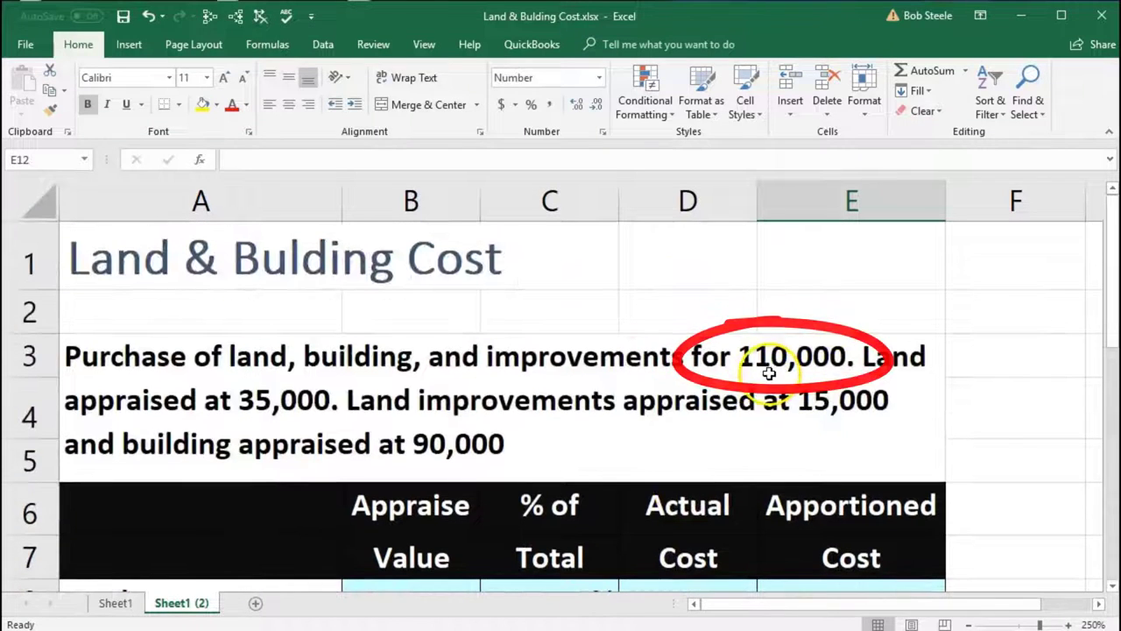
scroll(772, 373, down, 1)
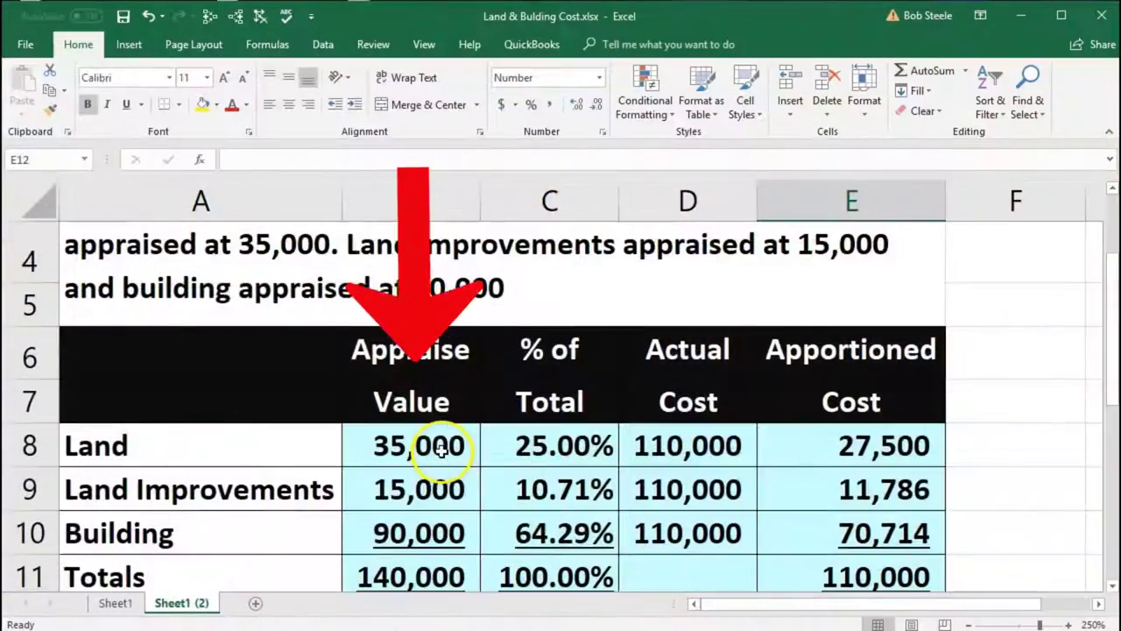
drag(445, 445, 434, 517)
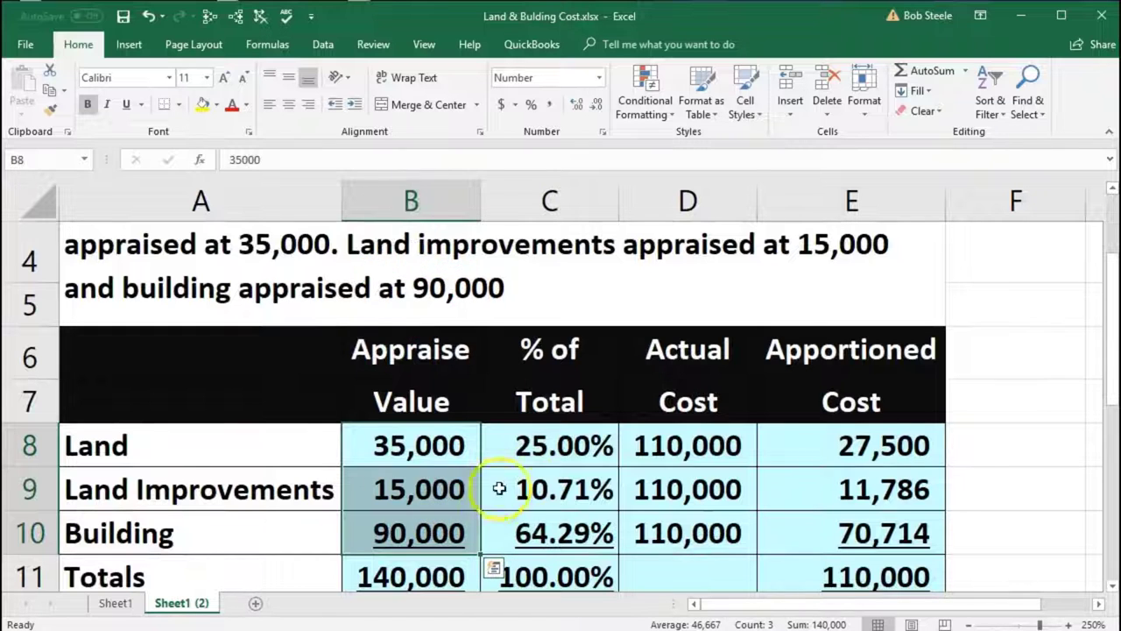
click(545, 458)
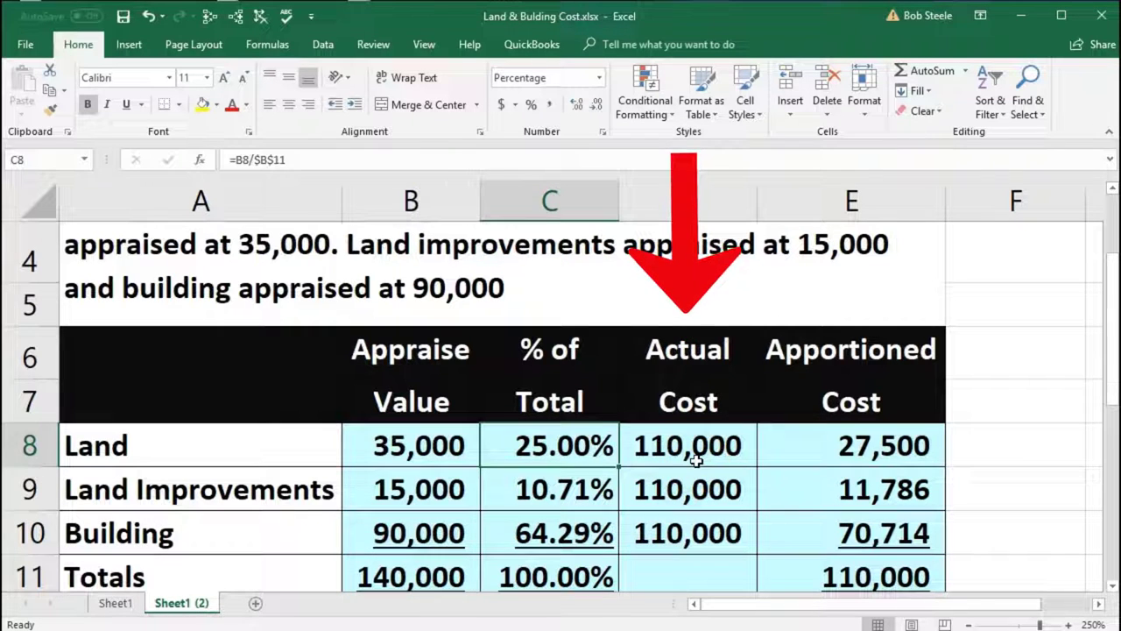
click(609, 571)
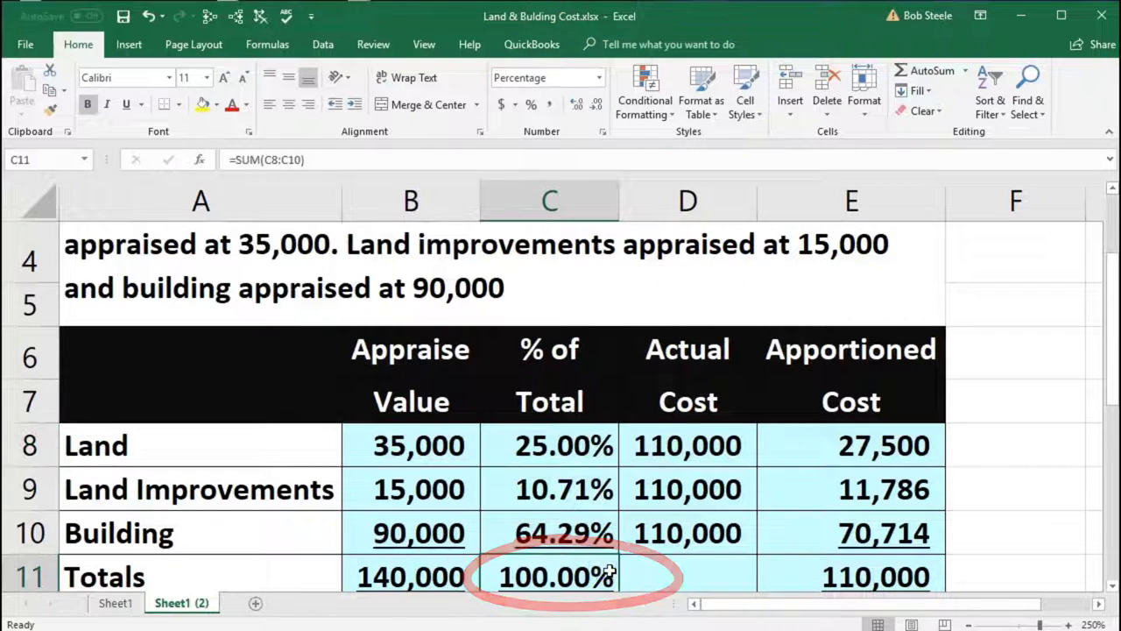